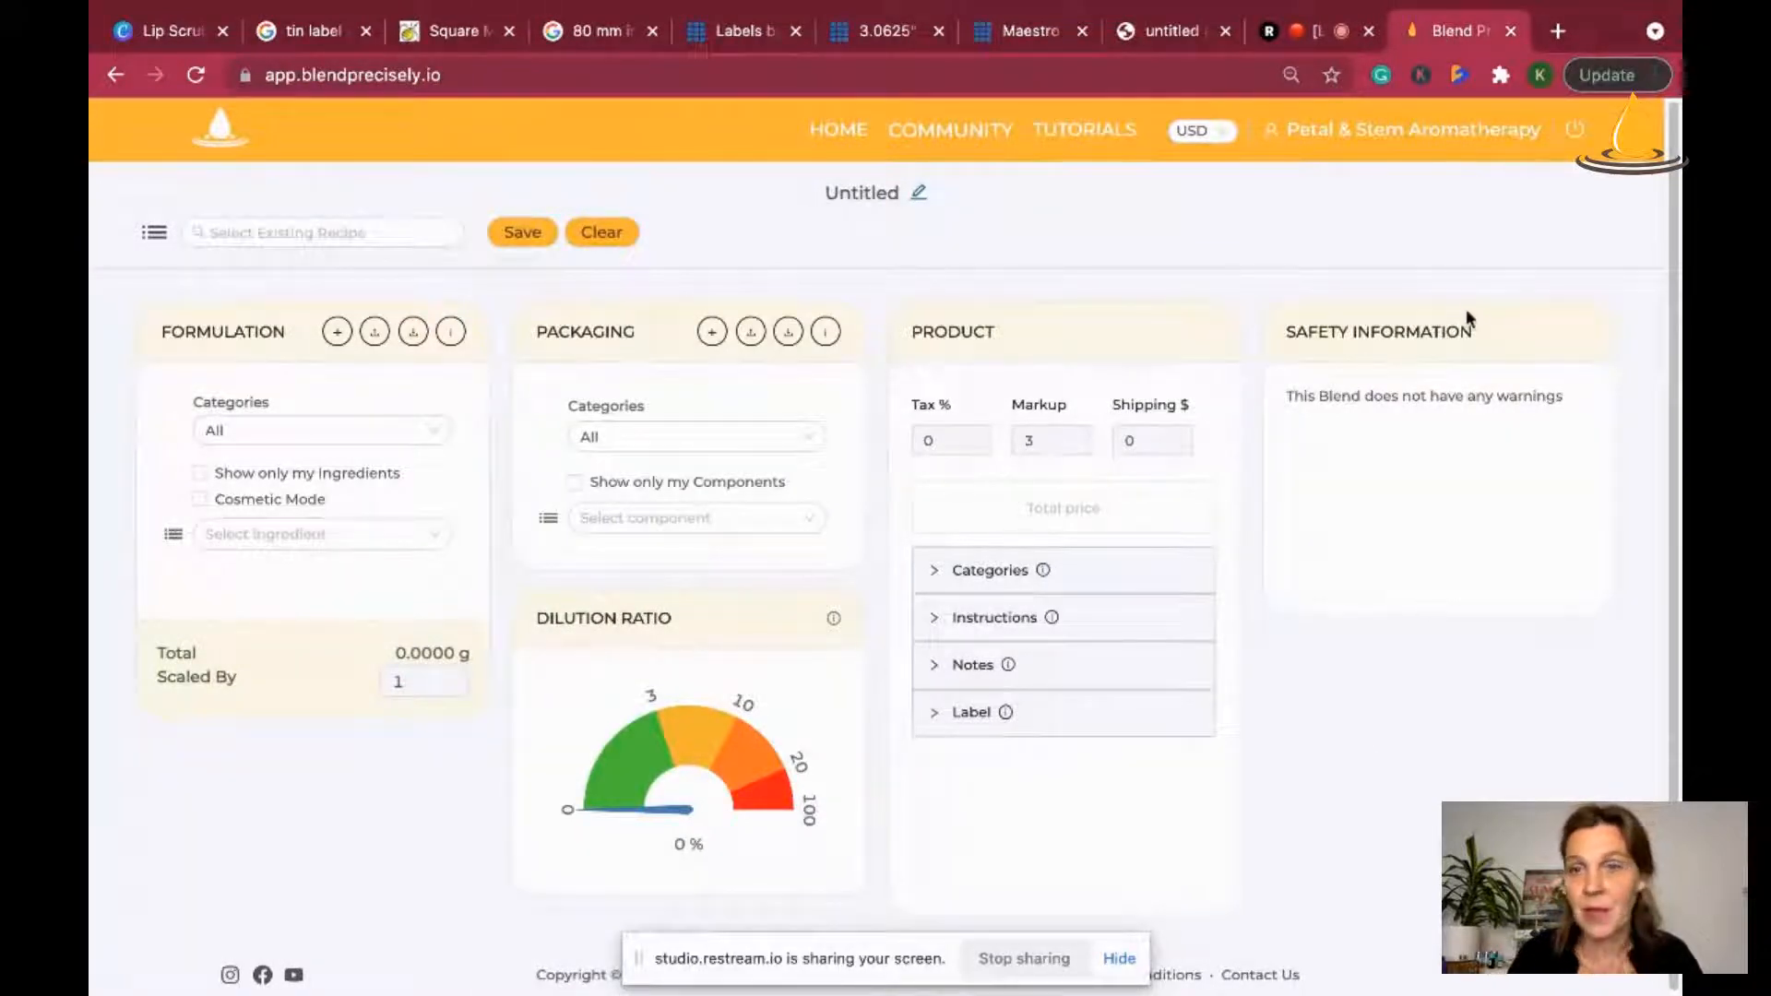
Step: Look up the version number among the account options and hide the screen-sharing notice
{"action": "left_click", "coordinate": [1402, 130]}
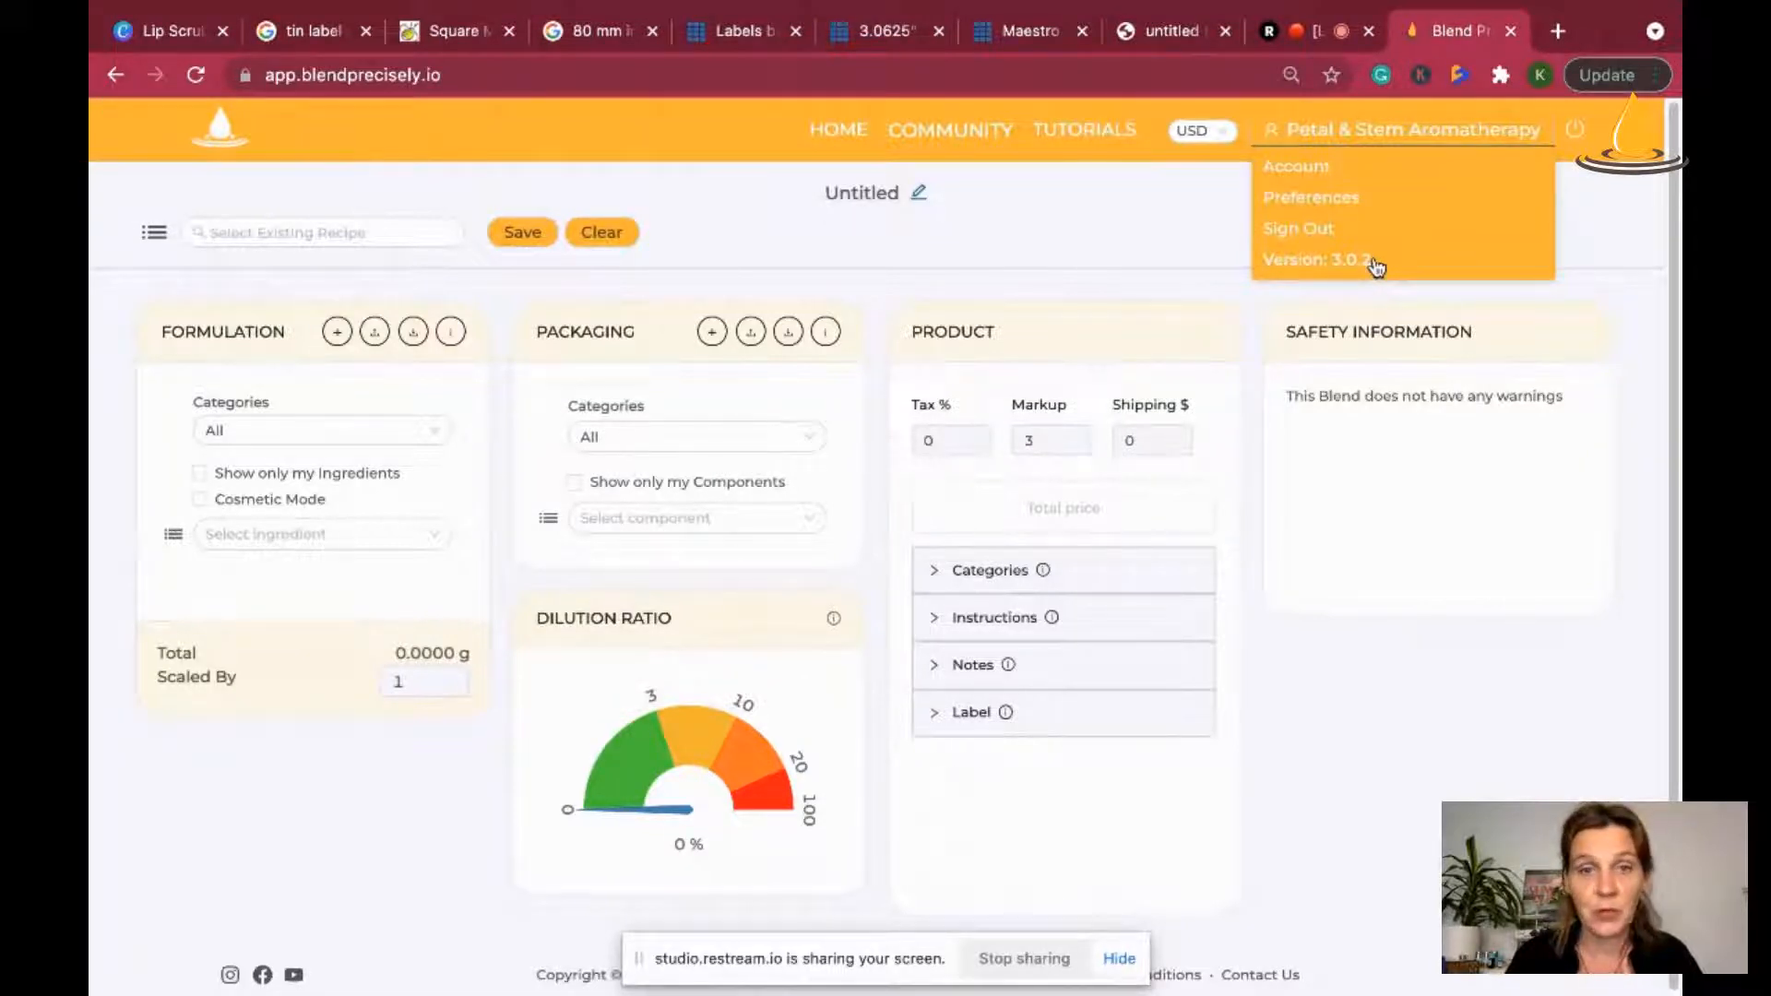
{"action": "left_click", "coordinate": [1122, 960]}
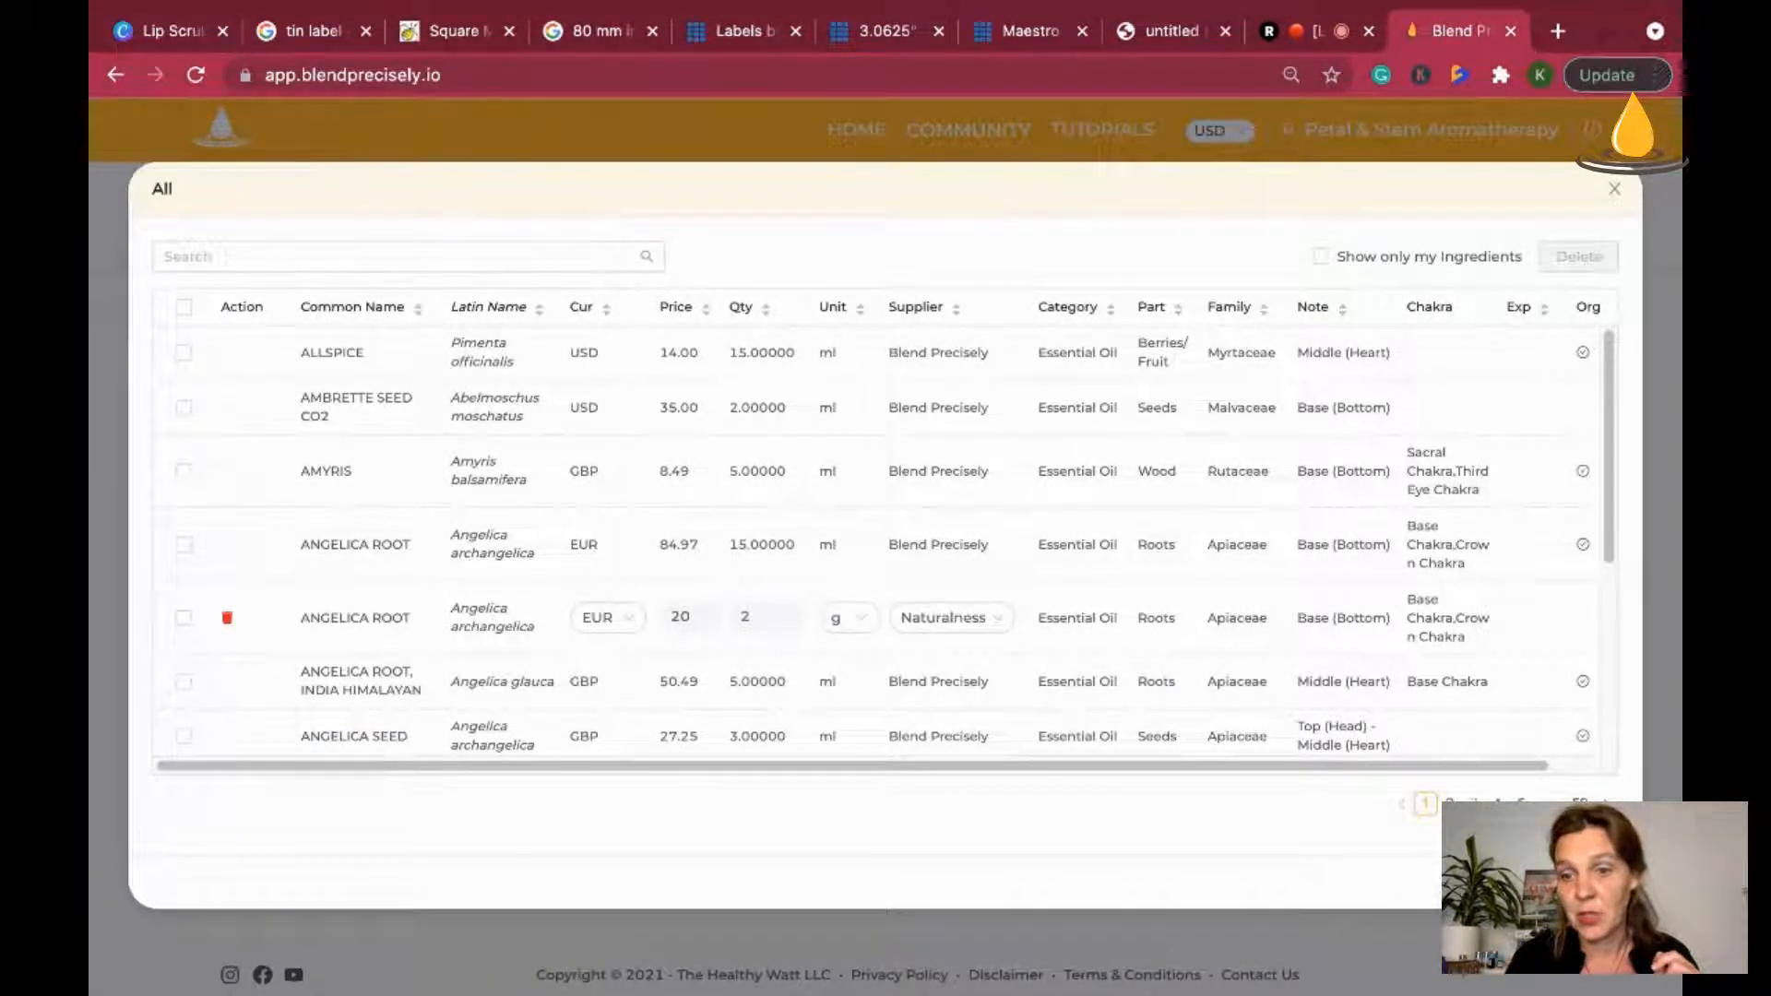
Step: Page through the full ingredient list, limit it to only my ingredients, and close it
{"action": "left_click", "coordinate": [1451, 805]}
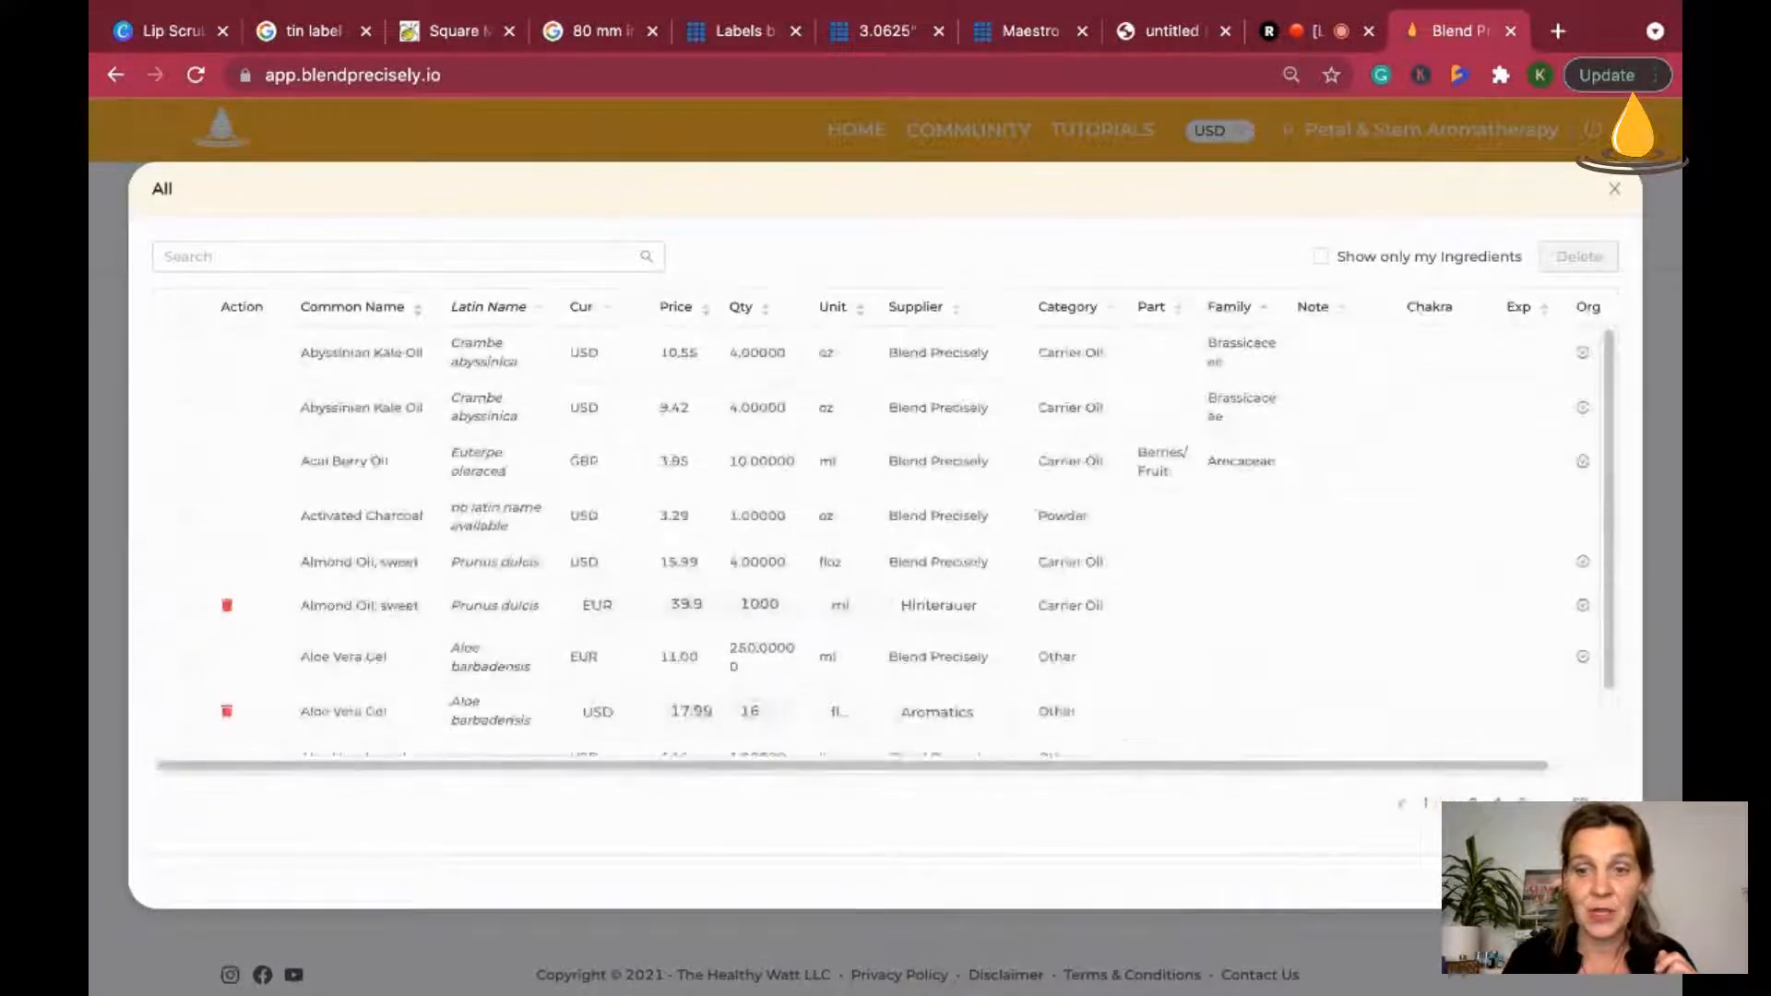
{"action": "left_click", "coordinate": [1324, 263]}
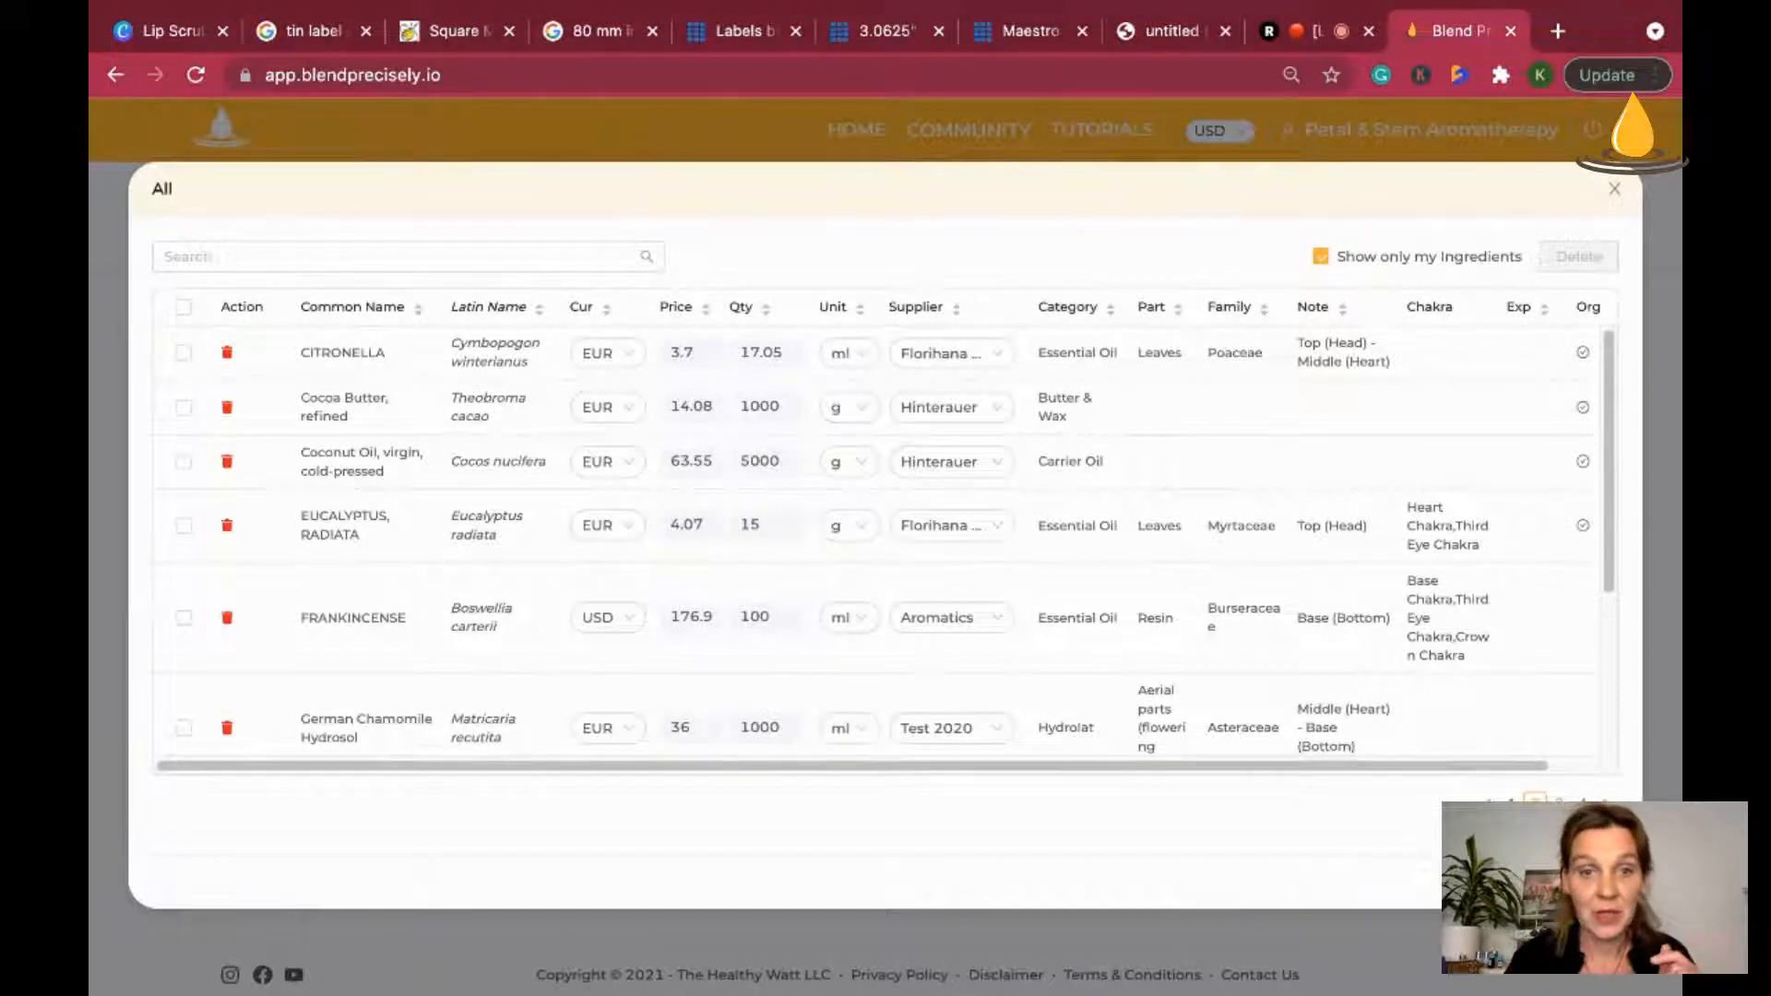
{"action": "left_click", "coordinate": [1559, 803]}
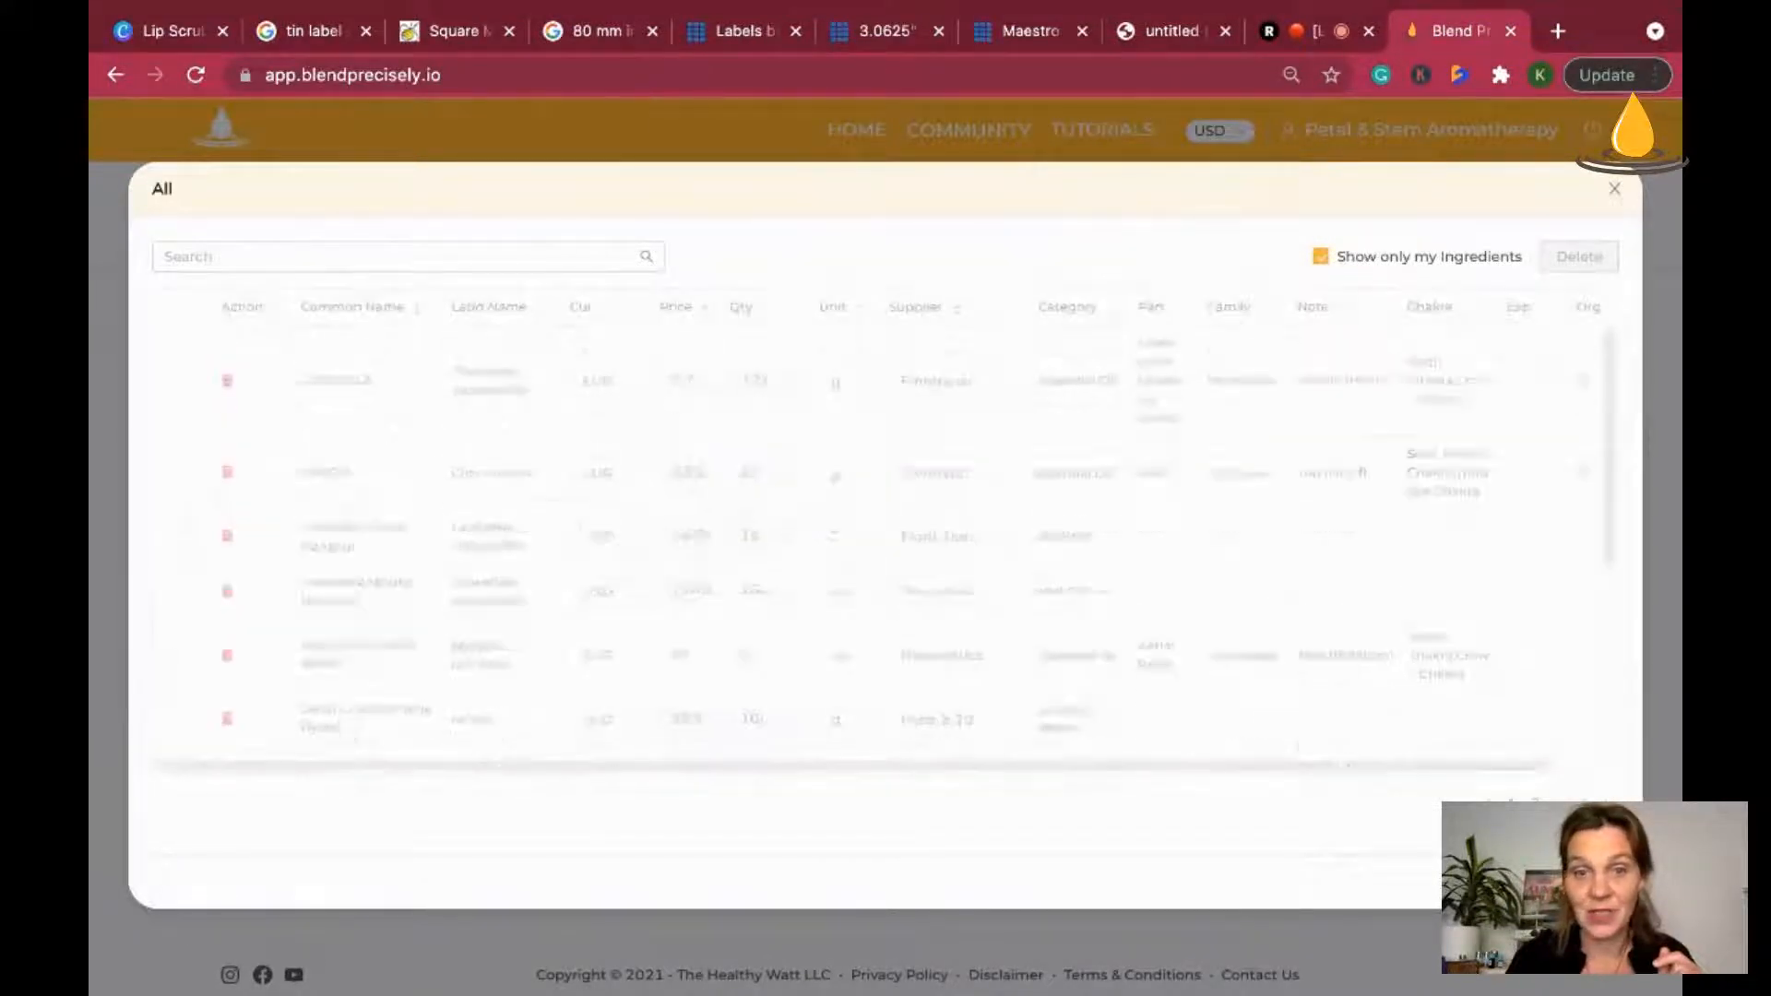
{"action": "left_click", "coordinate": [1583, 804]}
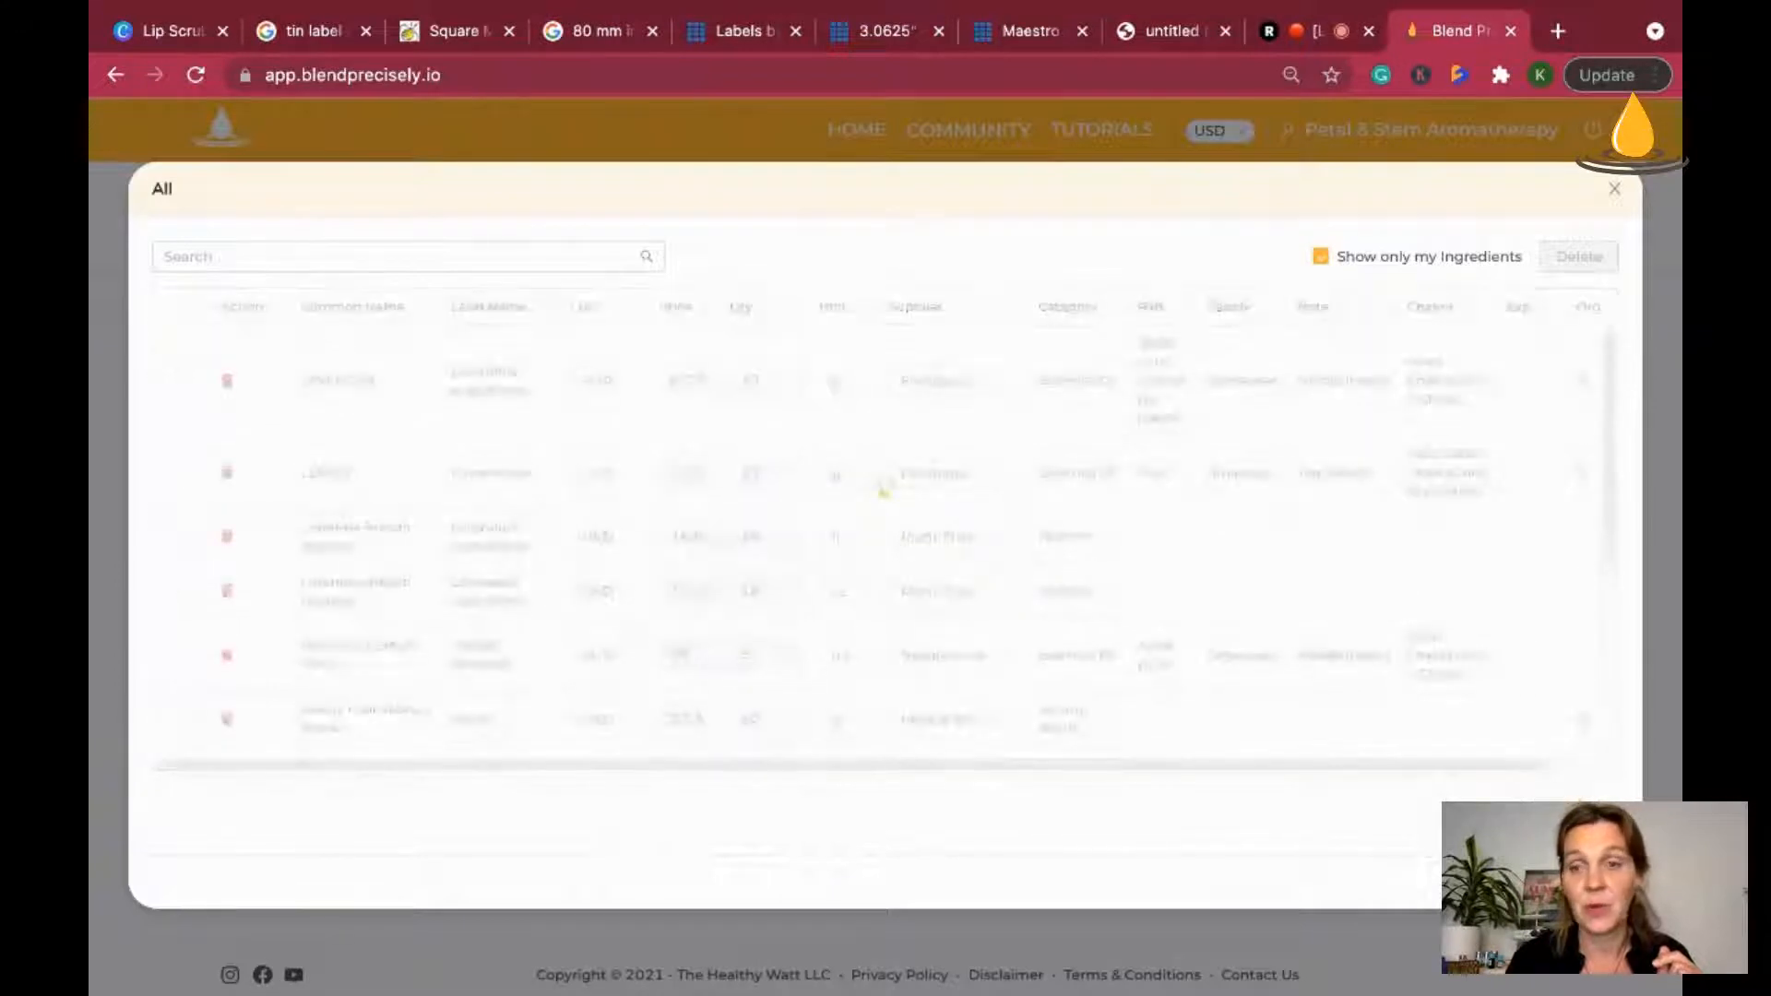
{"action": "left_click", "coordinate": [1513, 752]}
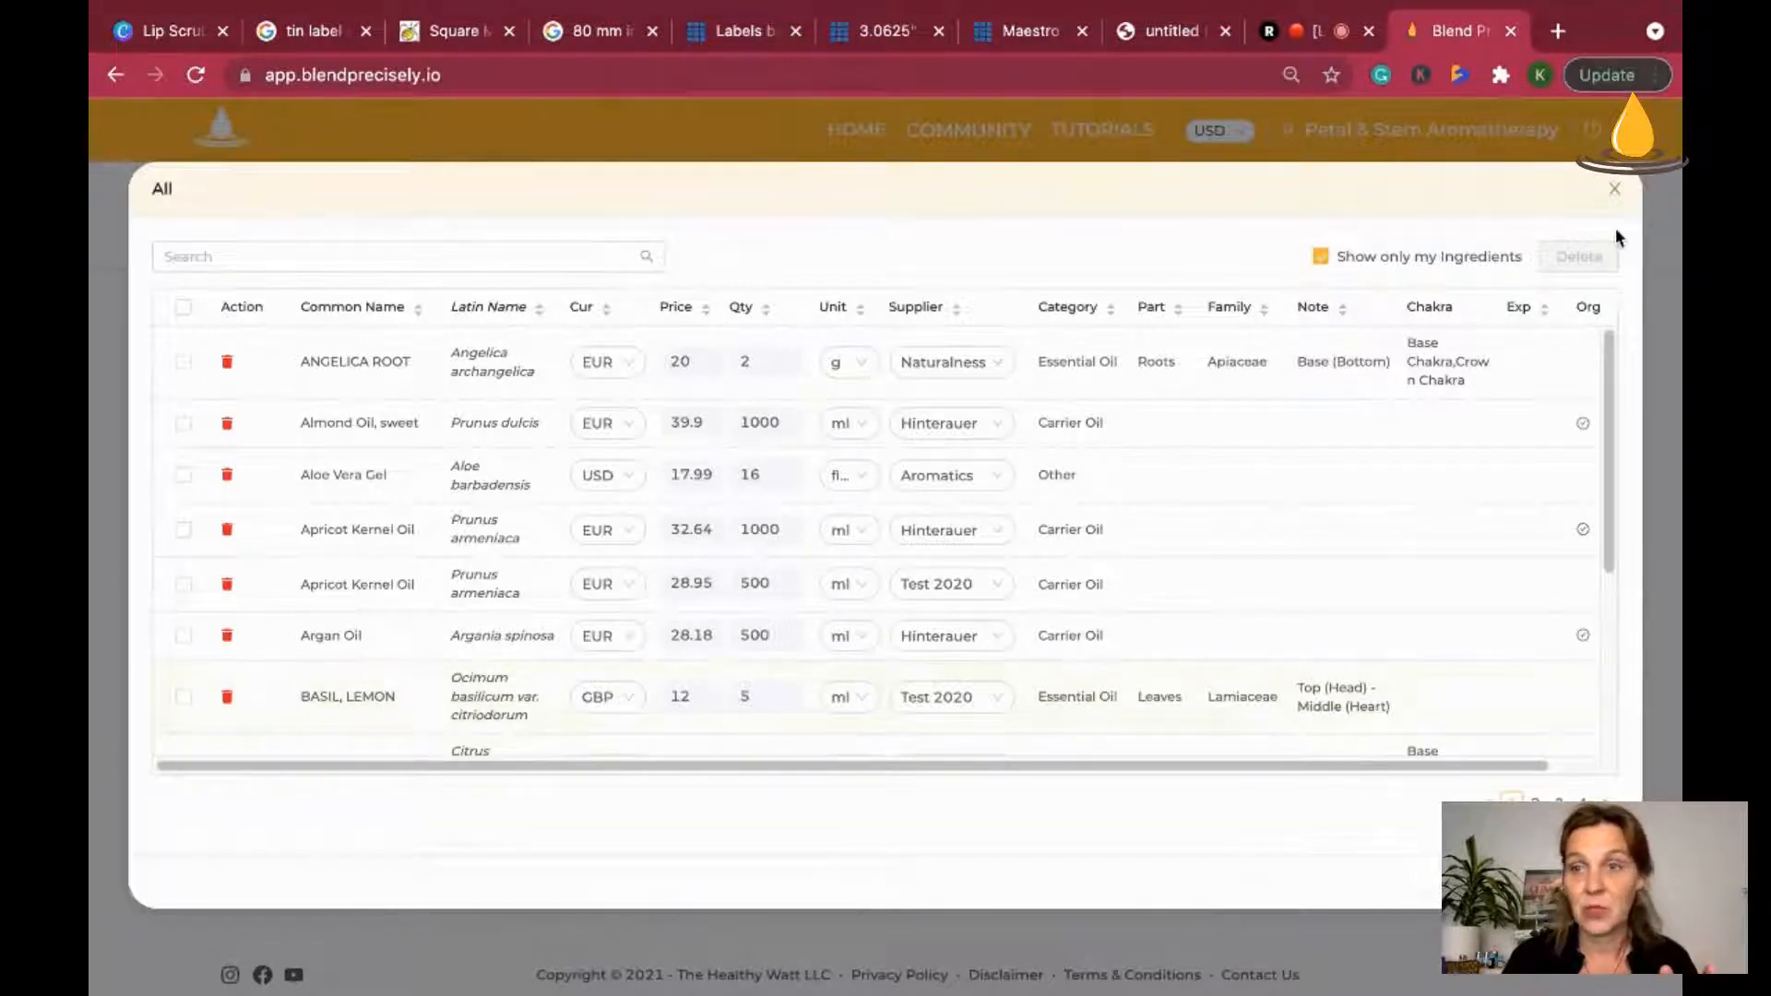
{"action": "left_click", "coordinate": [1614, 188]}
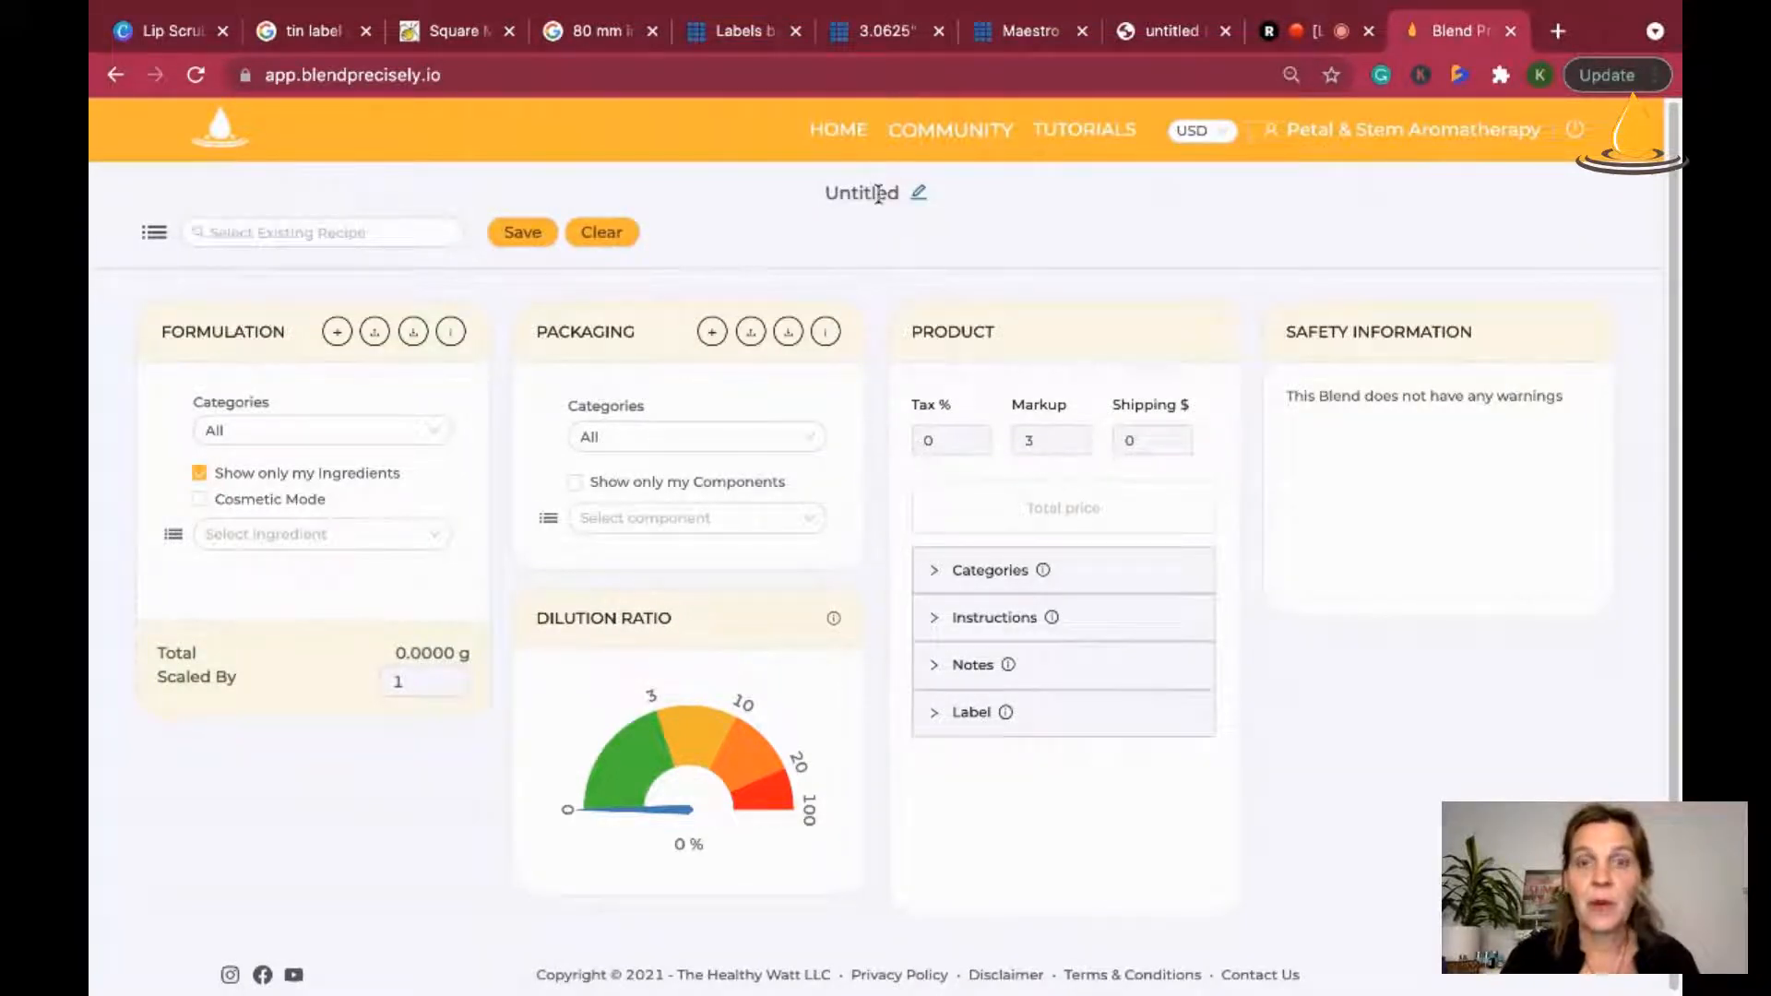
Step: Add the ingredients Almond Oil, sweet and Bergamot to the formulation
{"action": "left_click", "coordinate": [257, 535]}
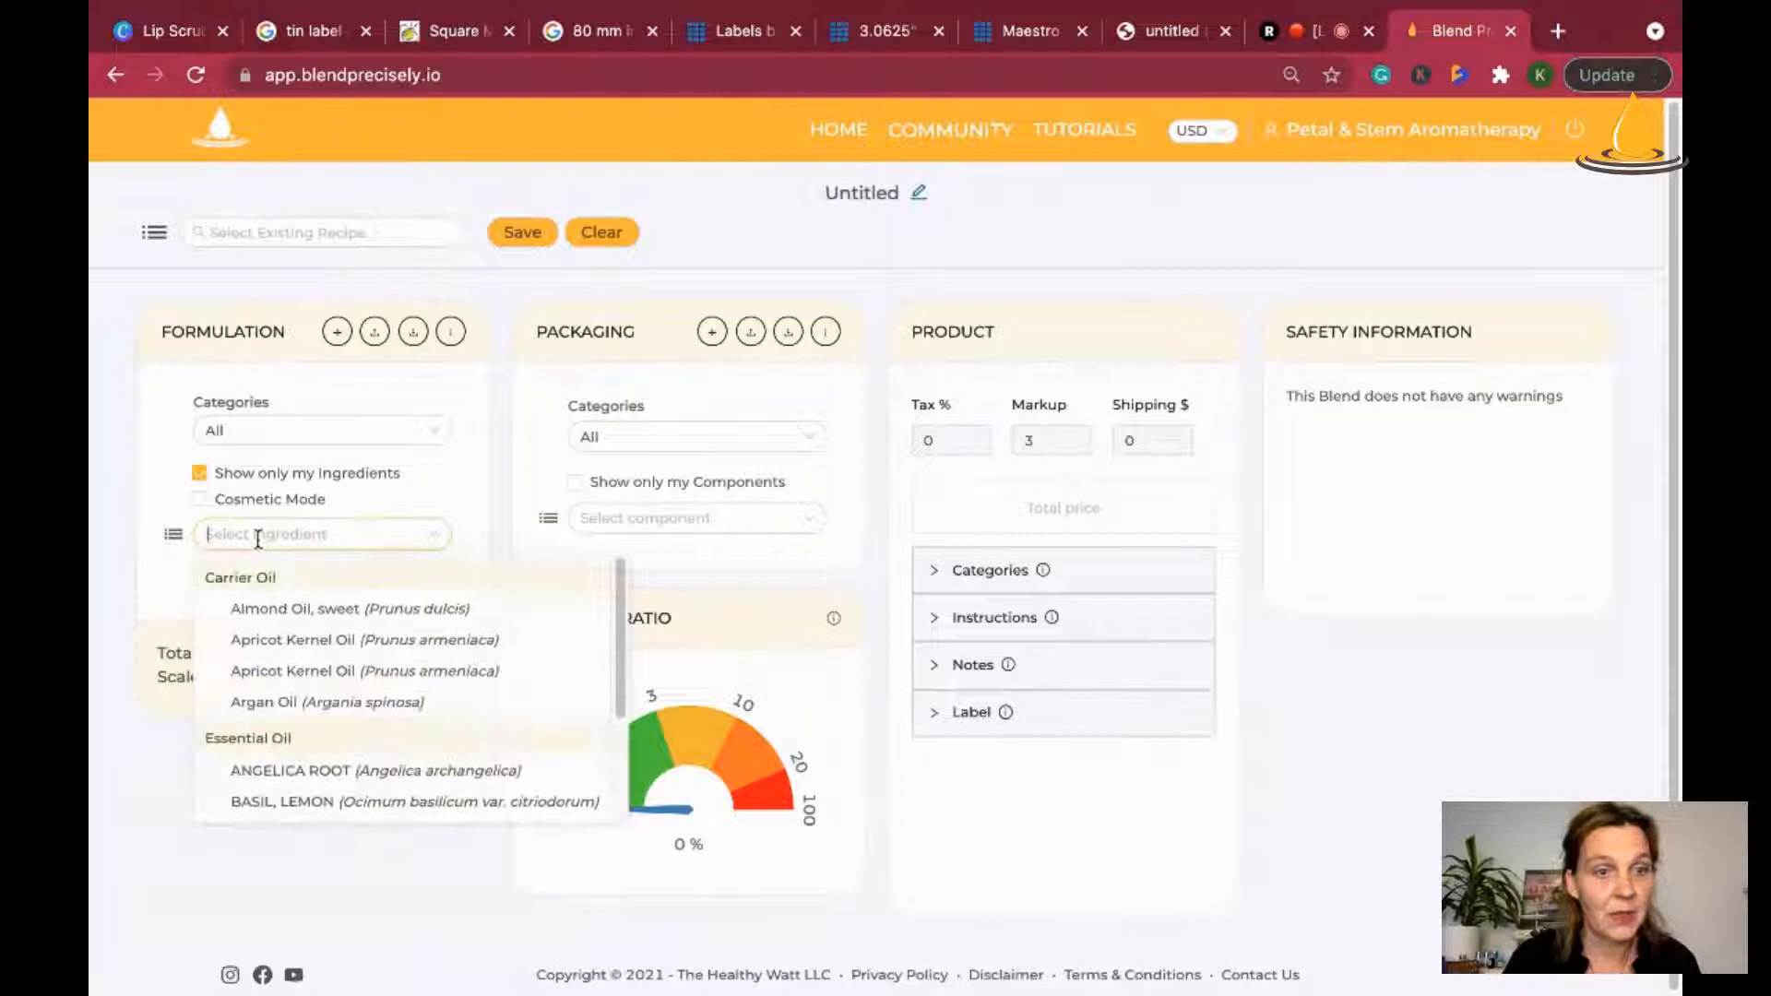
{"action": "left_click", "coordinate": [284, 613]}
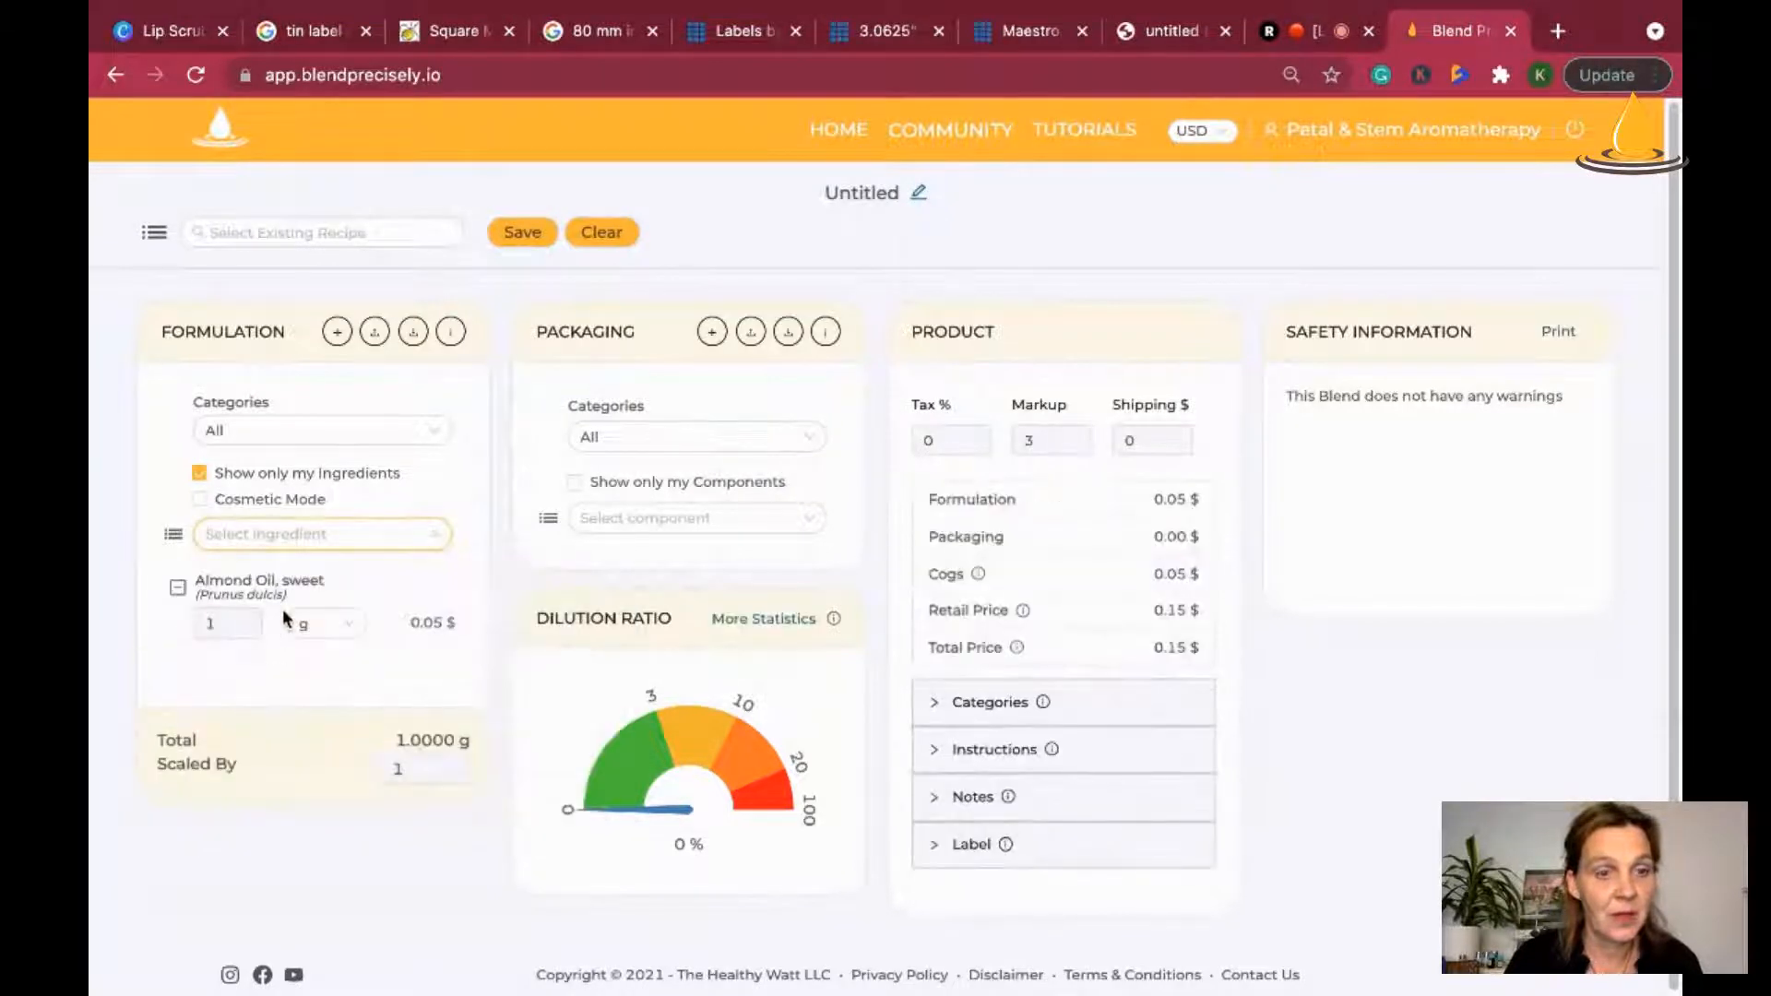
{"action": "left_click", "coordinate": [312, 533]}
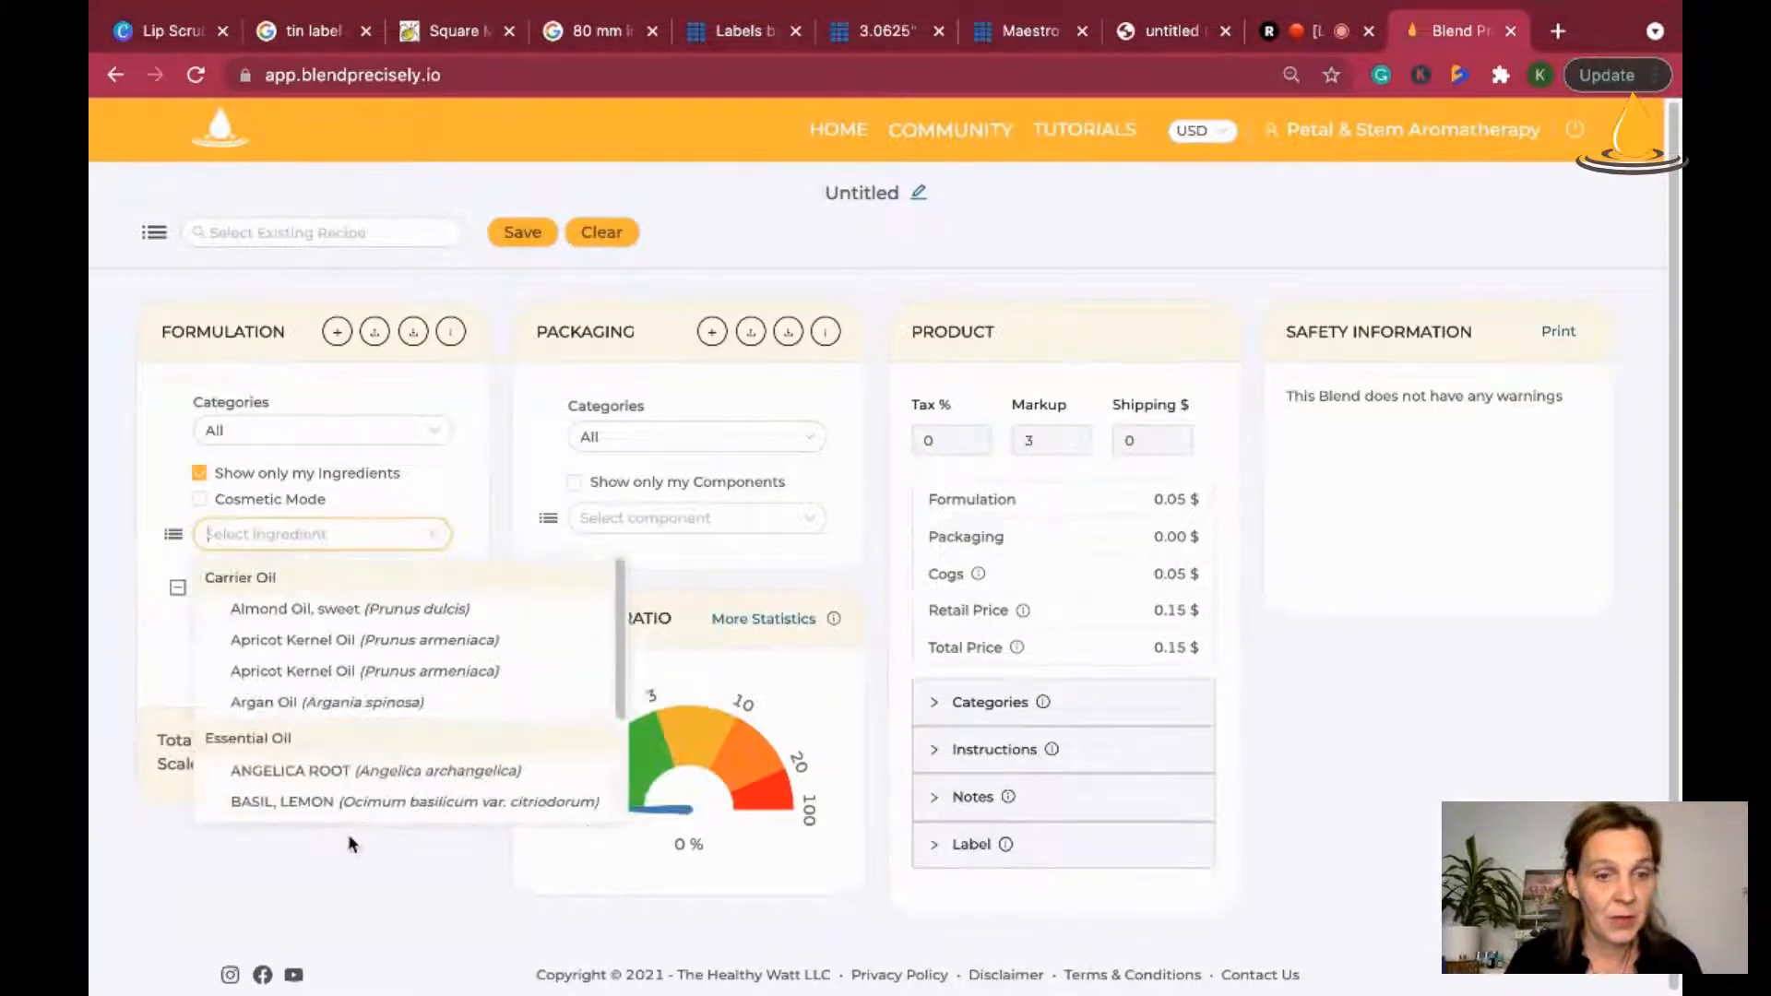
{"action": "scroll", "coordinate": [343, 825], "scroll_direction": "down", "scroll_amount": 1}
{"action": "left_click", "coordinate": [349, 814]}
Step: Set the amount of sweet Almond Oil in the formulation to 99 g
{"action": "left_click", "coordinate": [221, 623]}
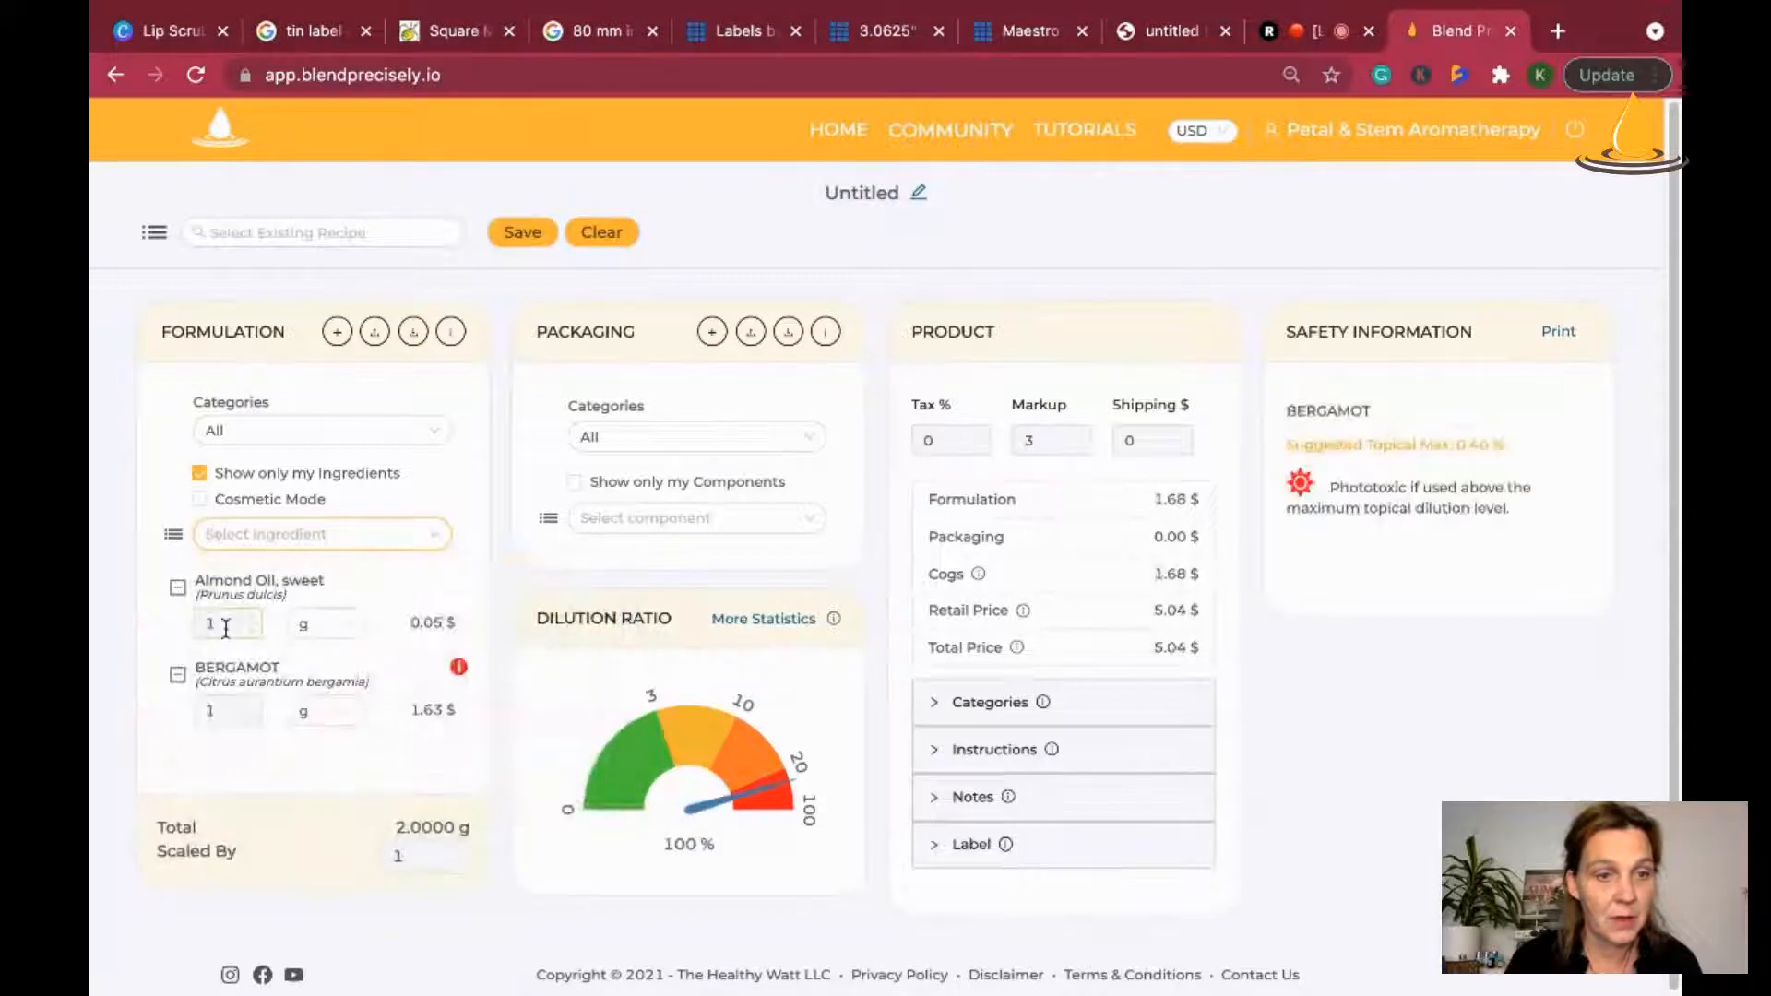
{"action": "key", "text": "BackSpace"}
{"action": "type", "text": "99"}
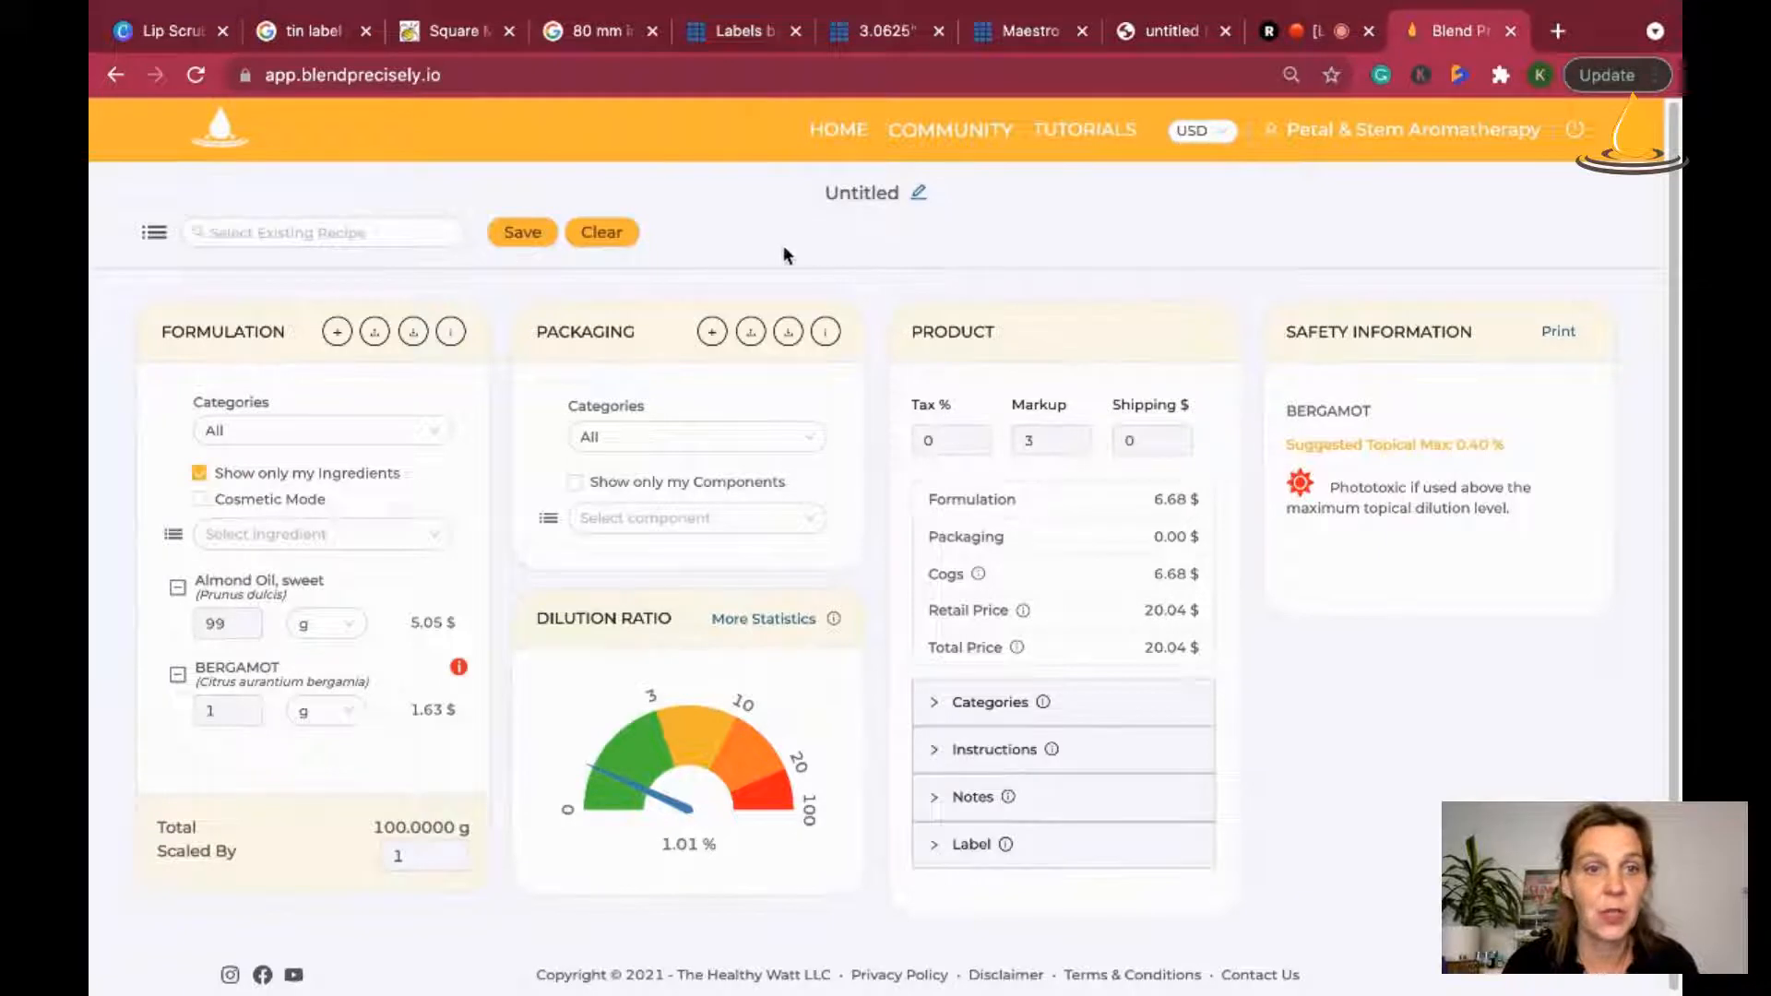
Step: Name the untitled recipe "Helllo" and save it
{"action": "left_click", "coordinate": [516, 238]}
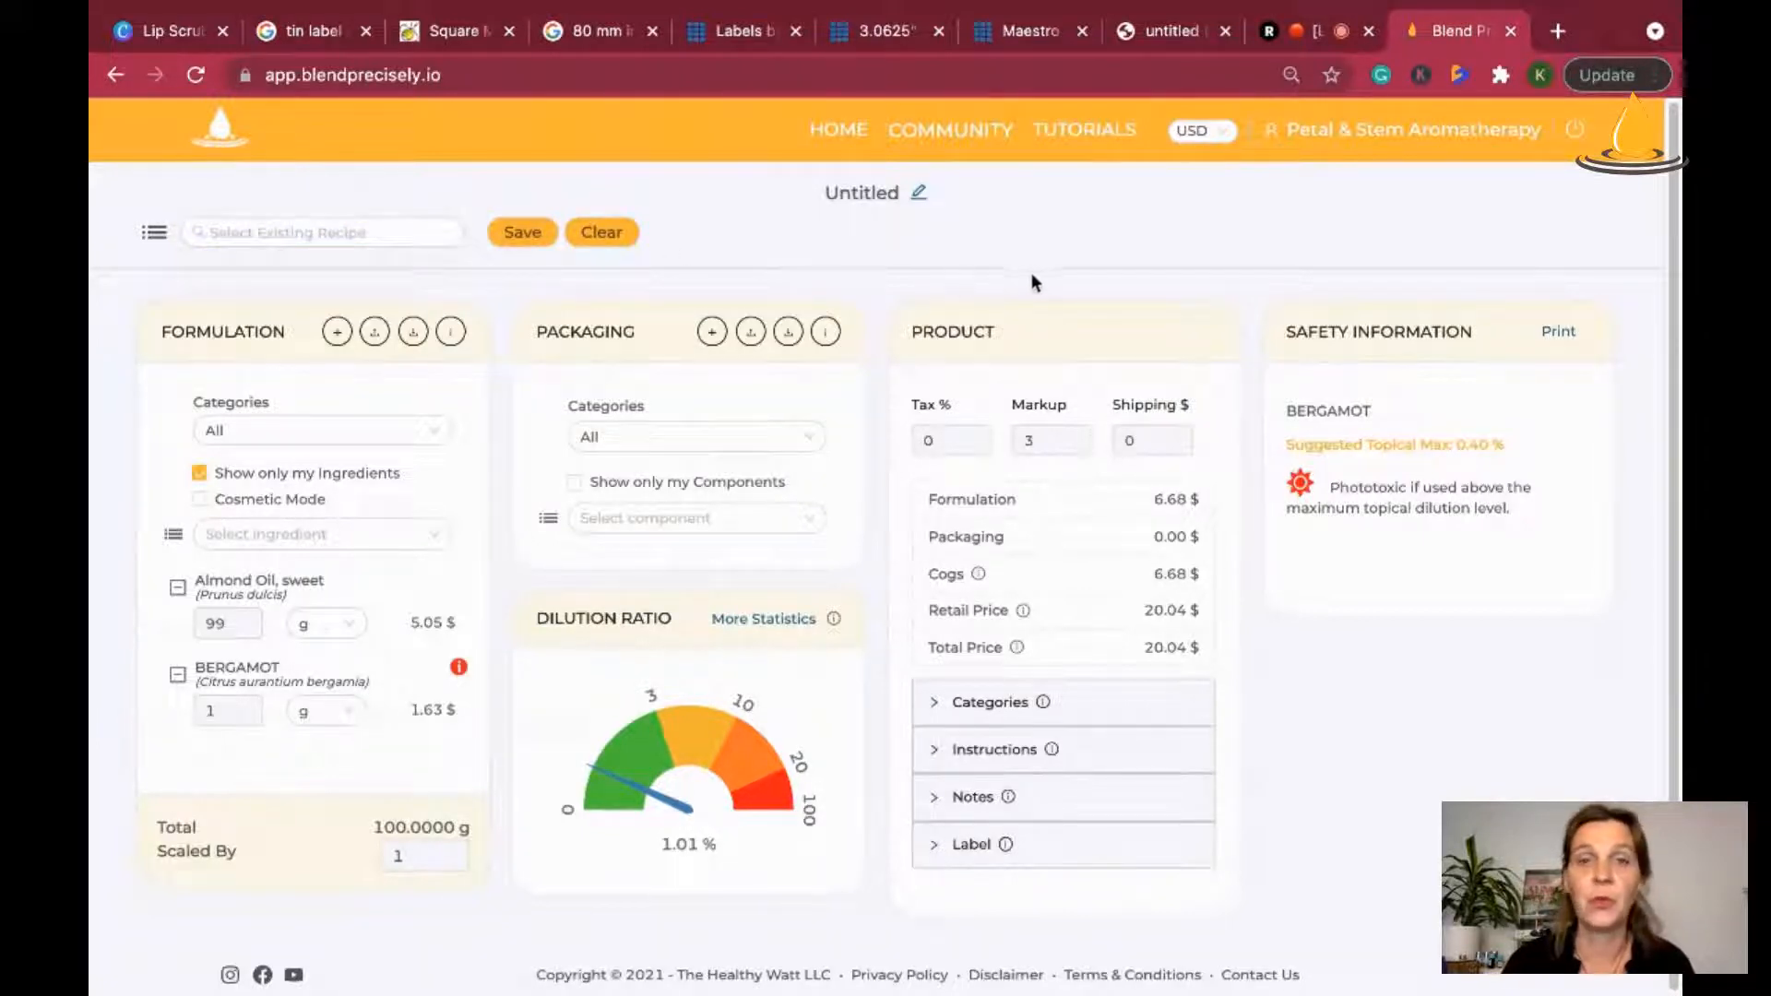
{"action": "left_click", "coordinate": [921, 197]}
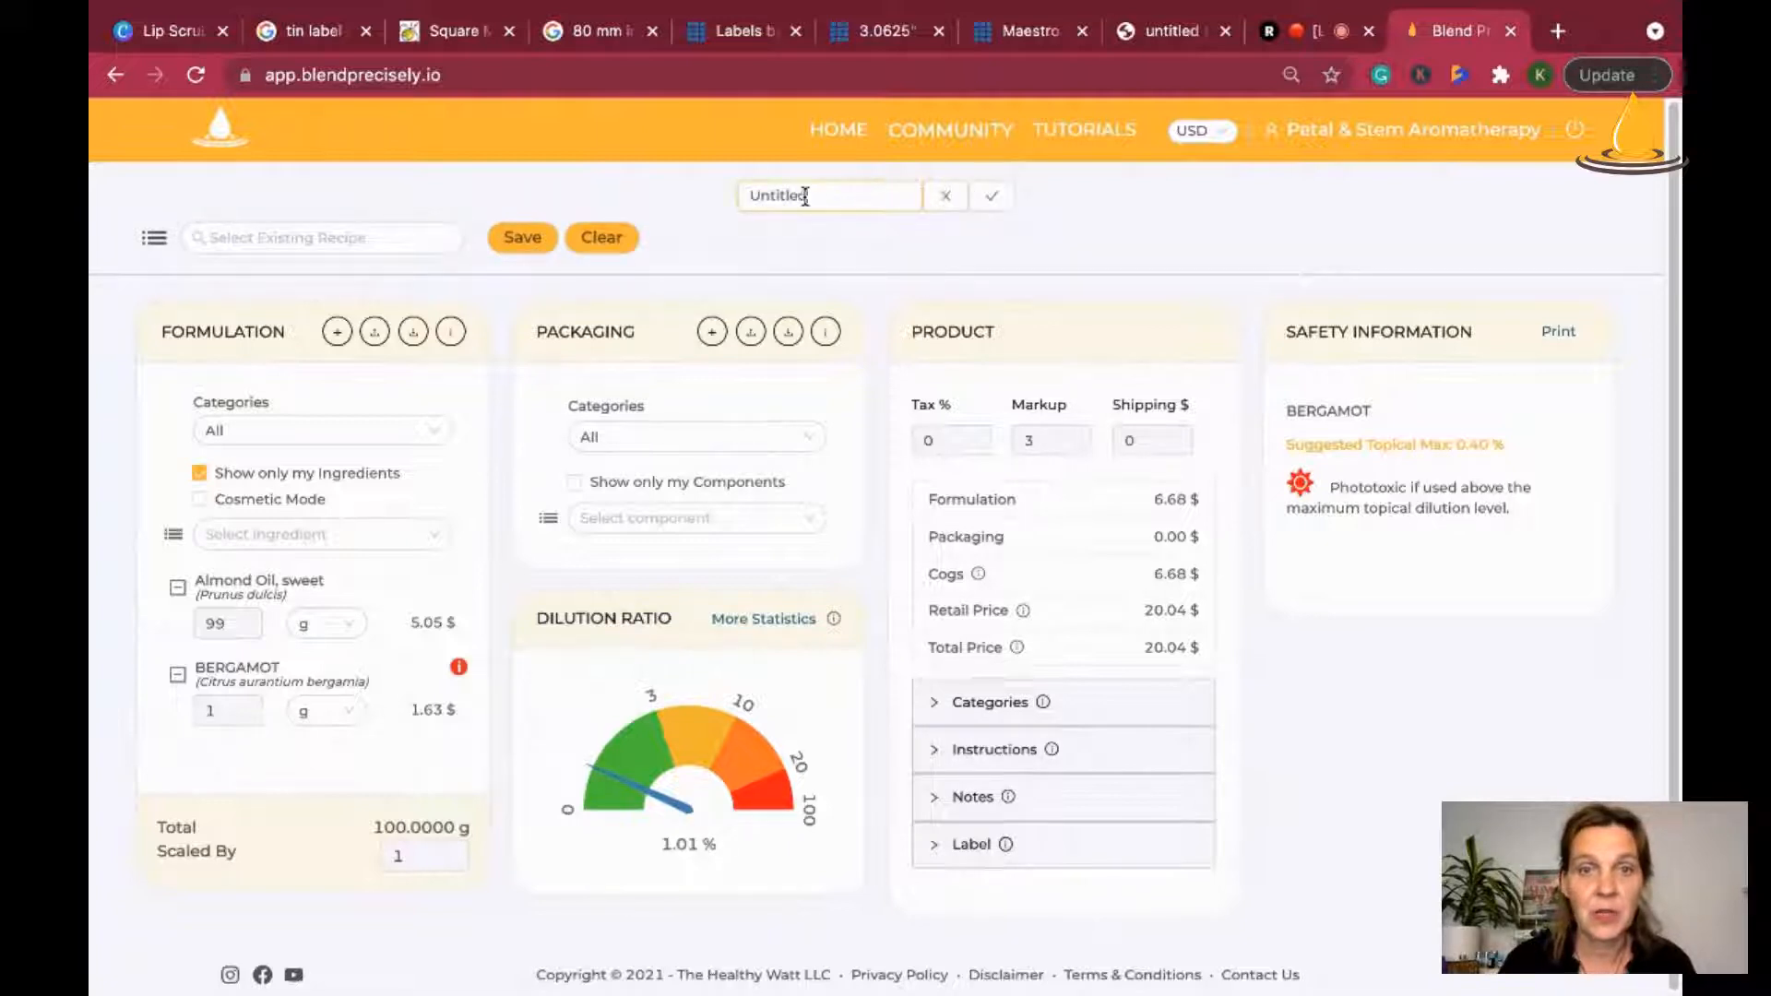
{"action": "left_click_drag", "start_coordinate": [809, 194], "coordinate": [741, 195]}
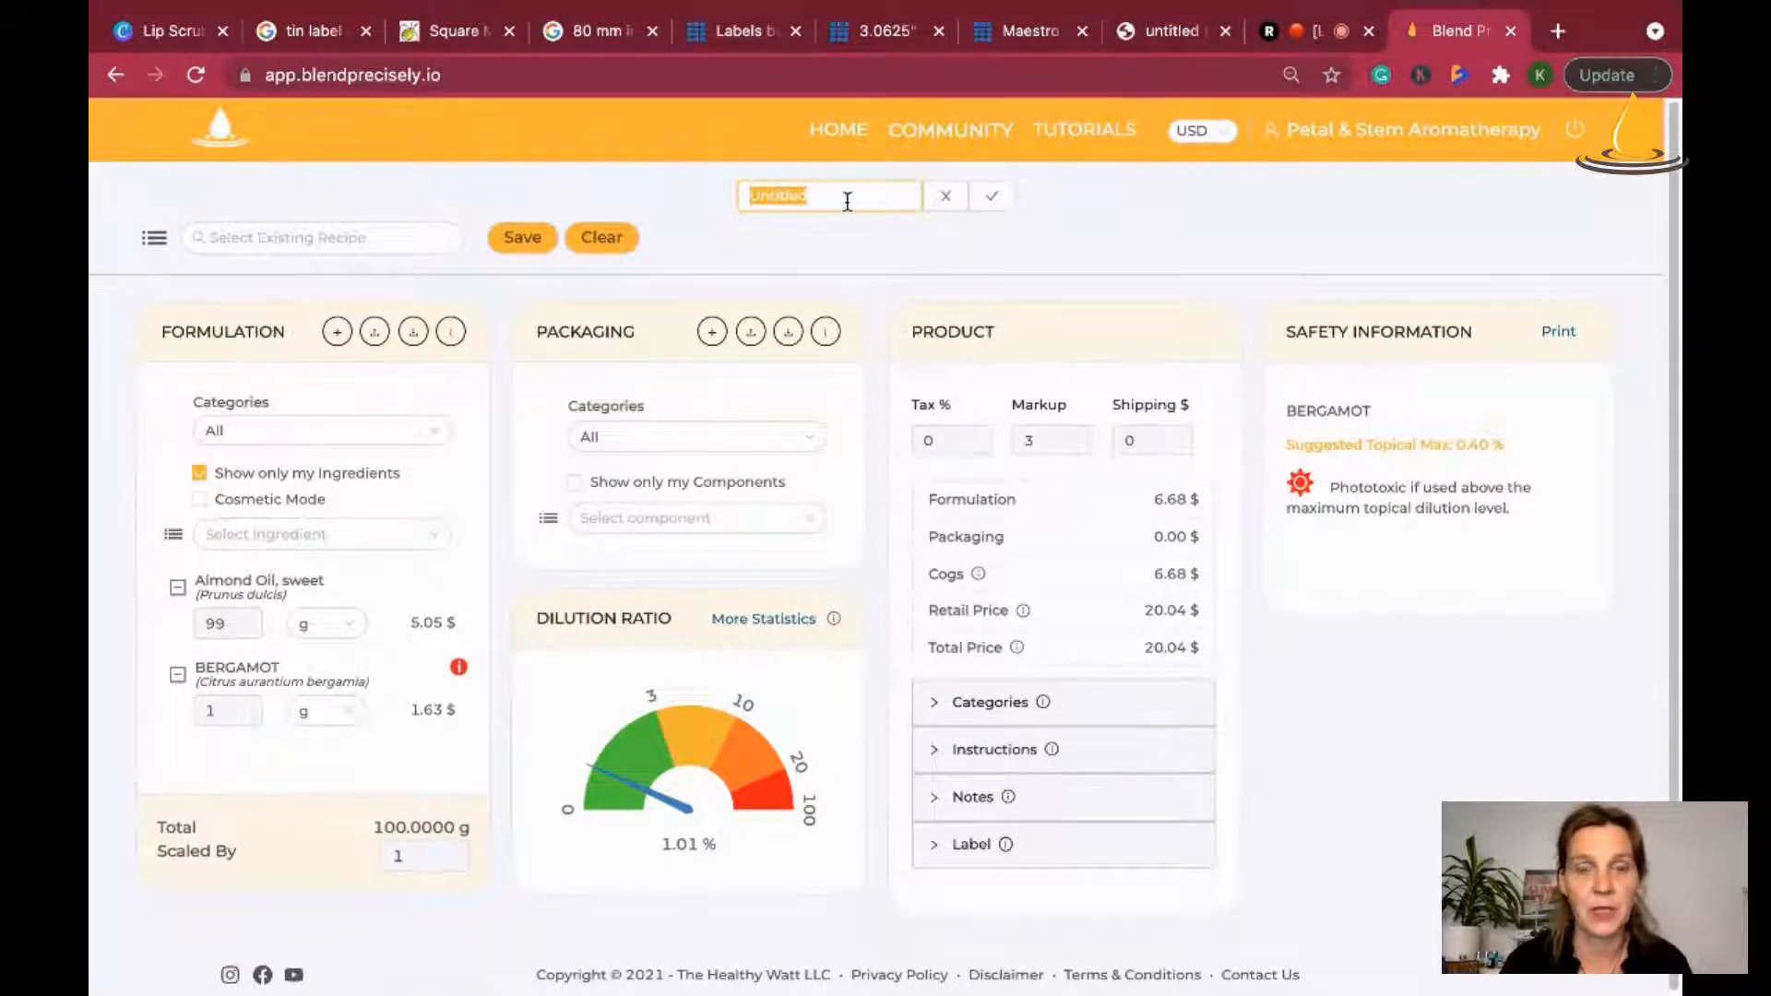
{"action": "key", "text": "BackSpace"}
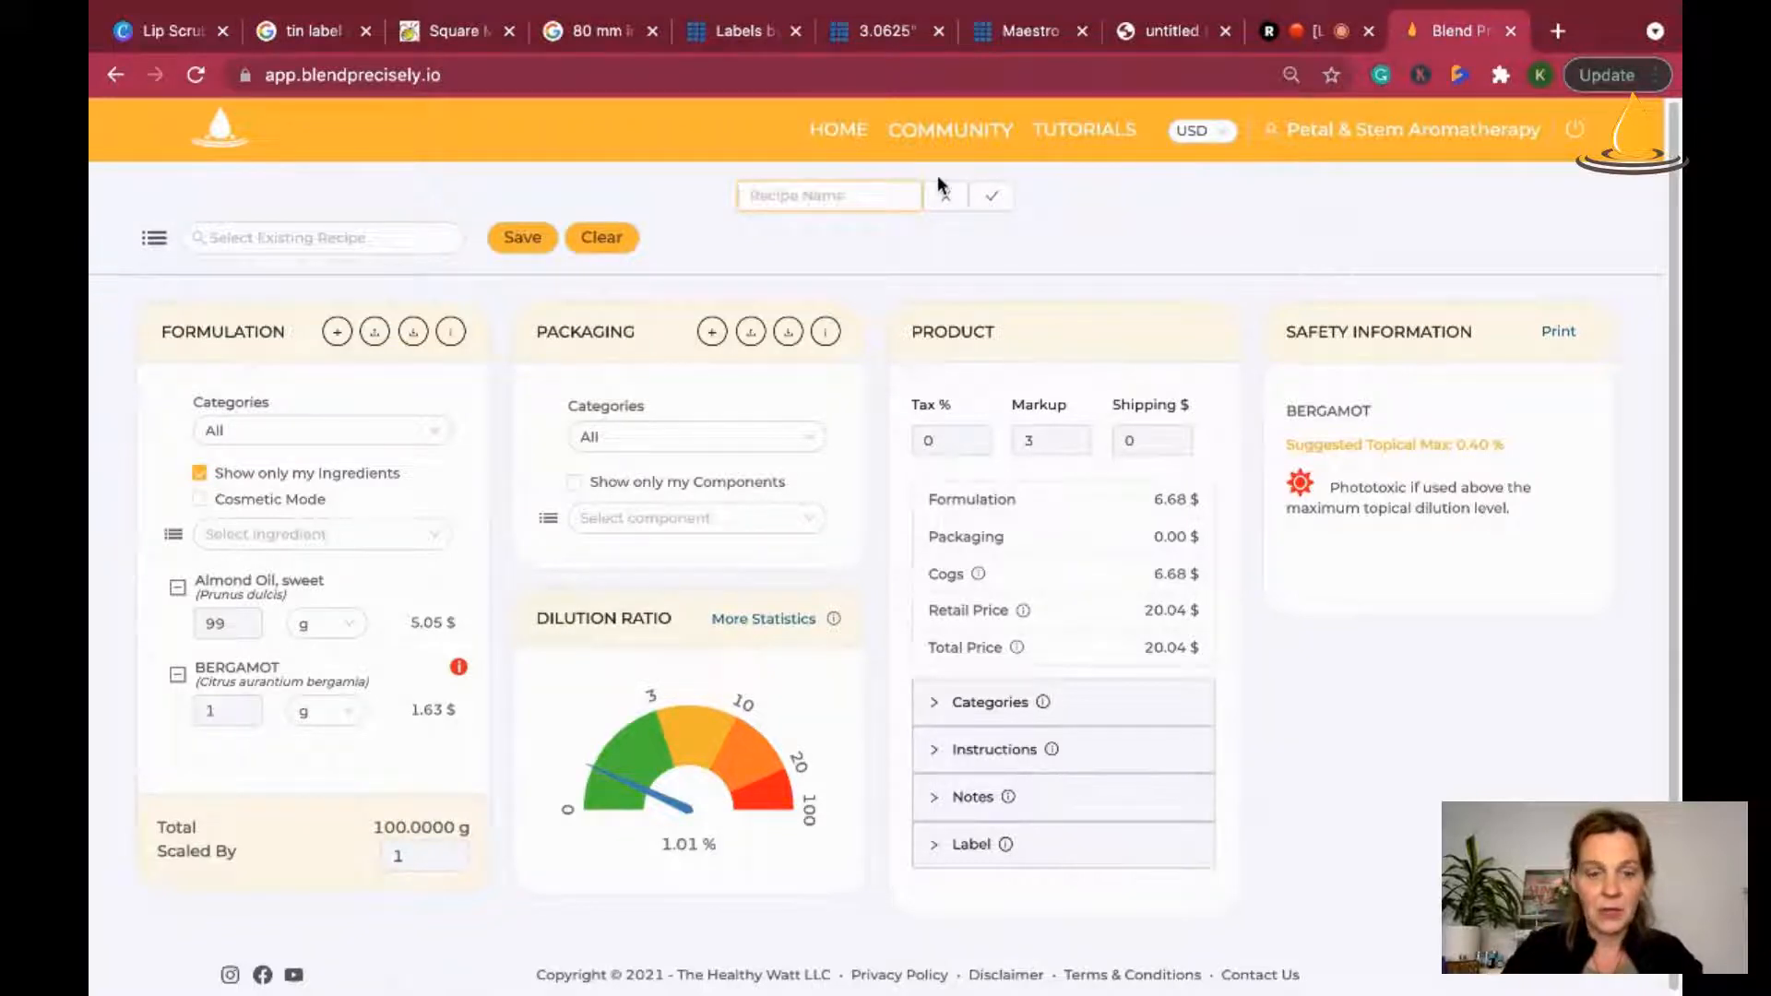
{"action": "type", "text": "Helllo"}
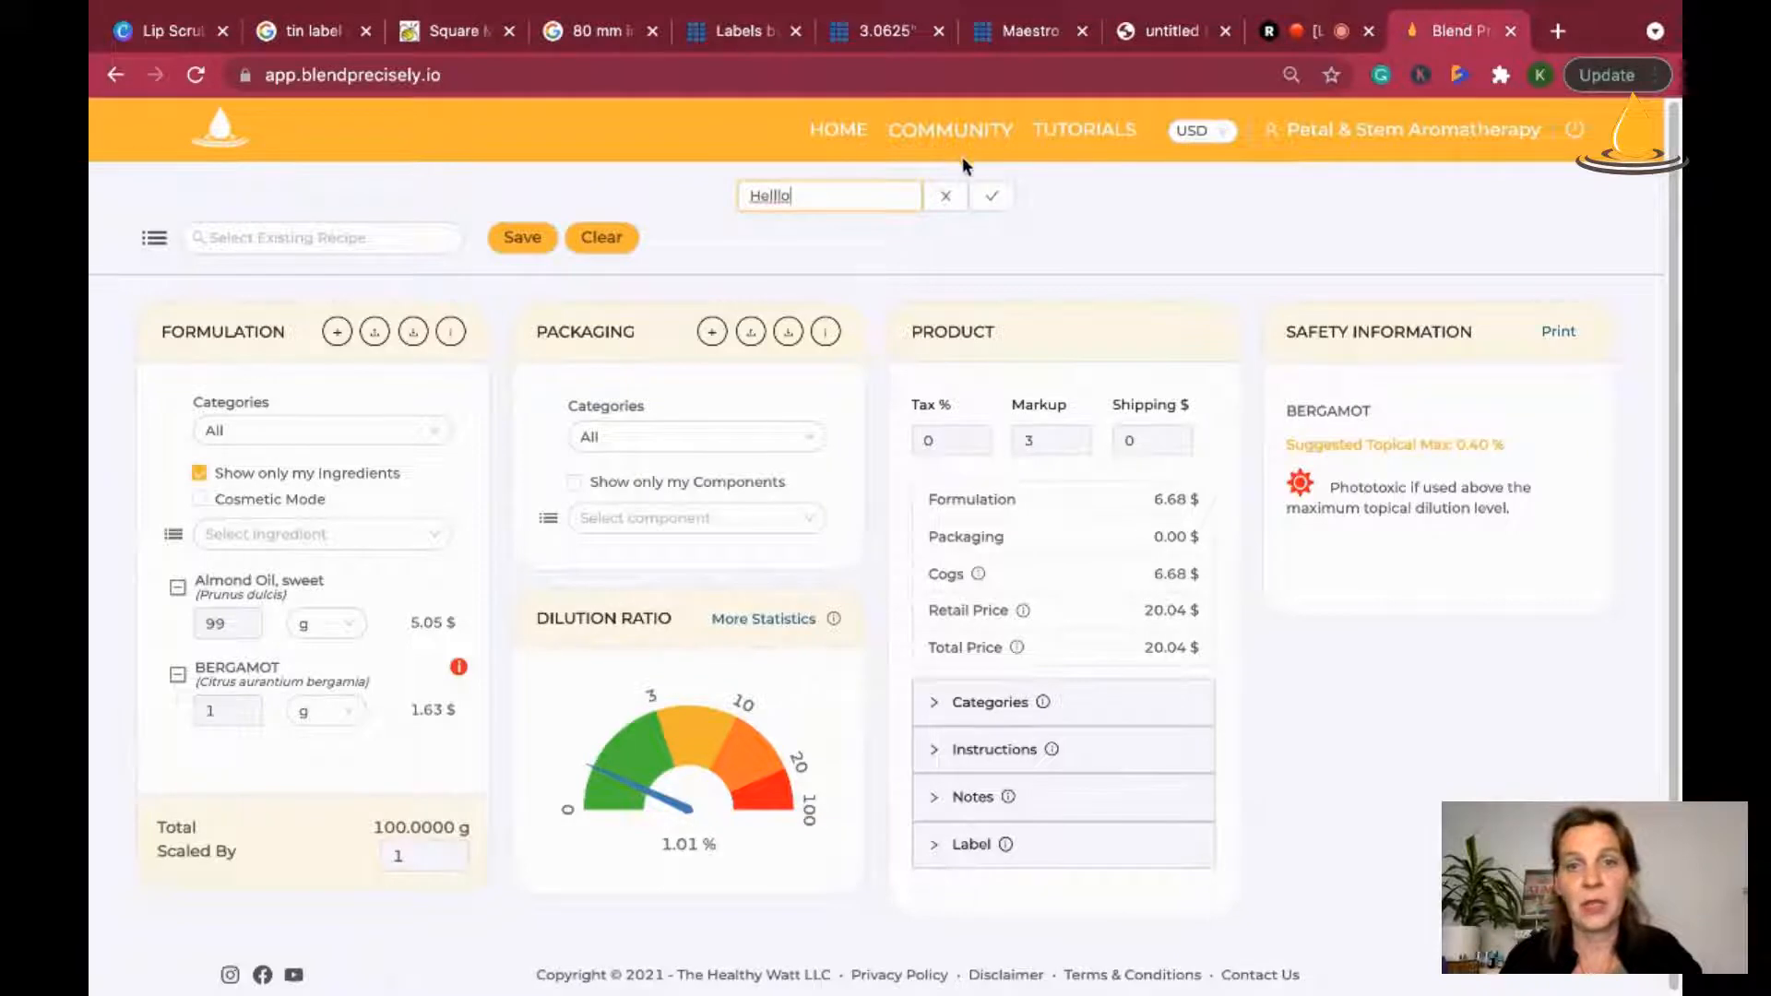
{"action": "left_click", "coordinate": [992, 199]}
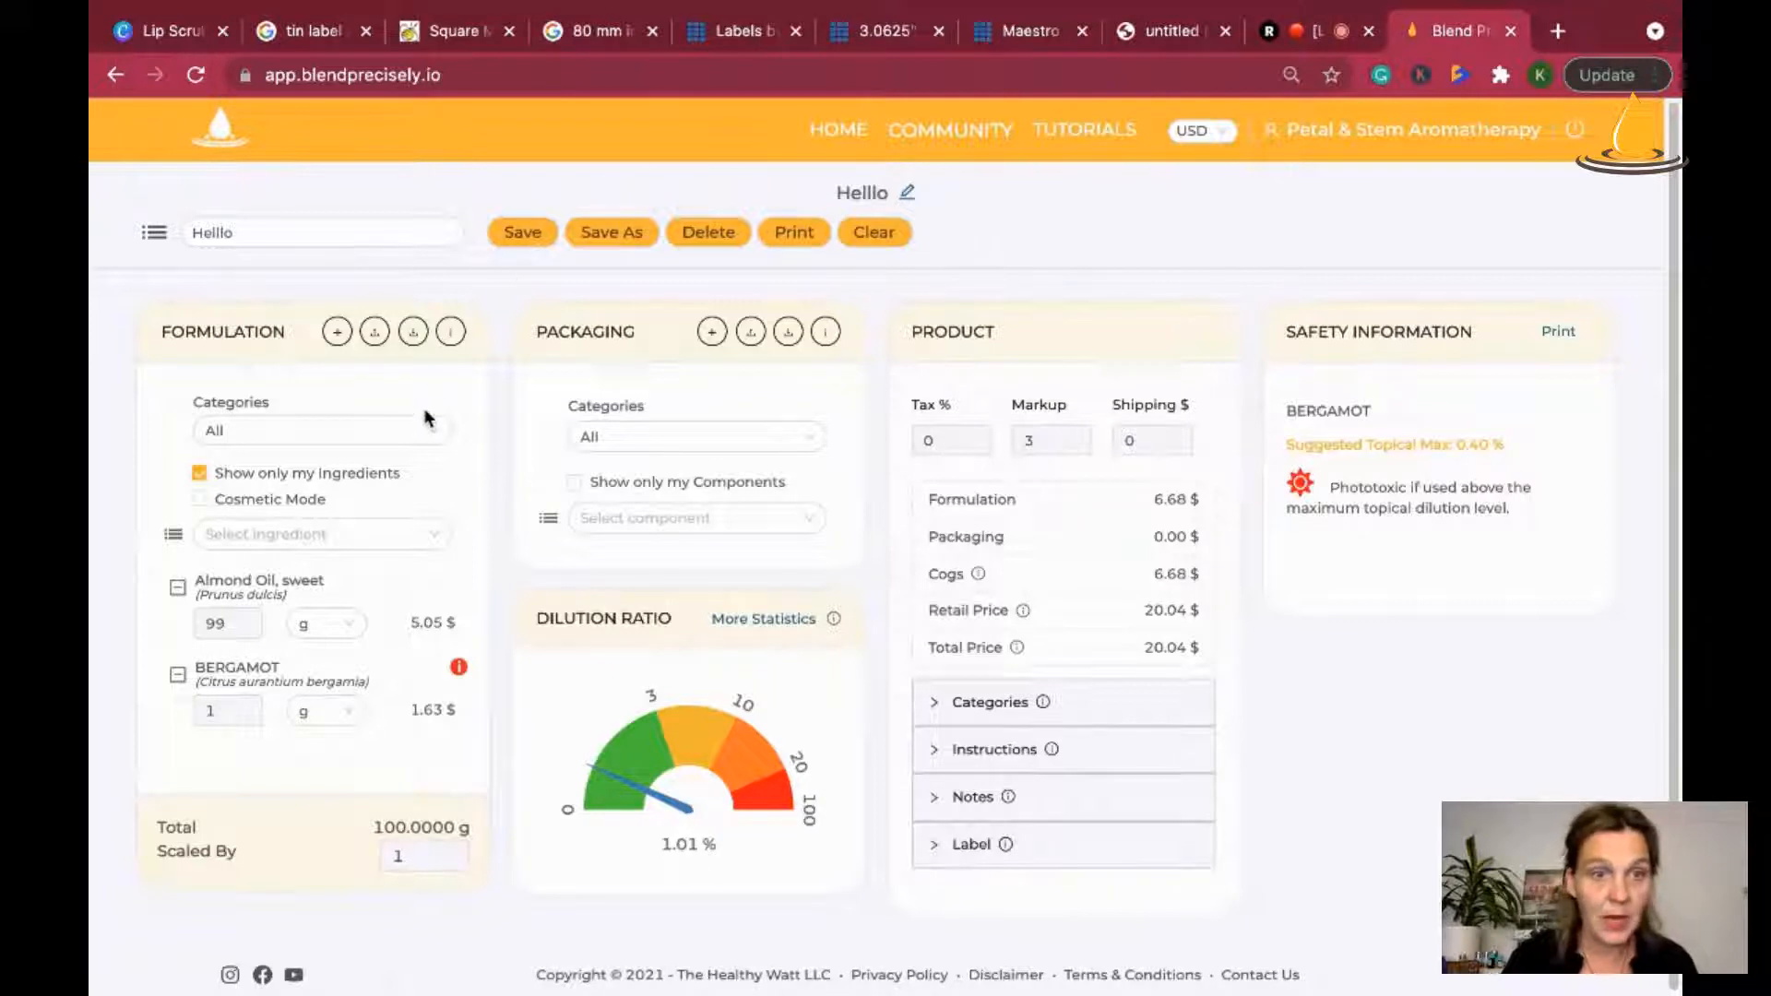
Step: Start a new raw material entry with expiration date 2021-10-21 and discard it without adding it
{"action": "left_click", "coordinate": [336, 331]}
{"action": "left_click", "coordinate": [959, 397]}
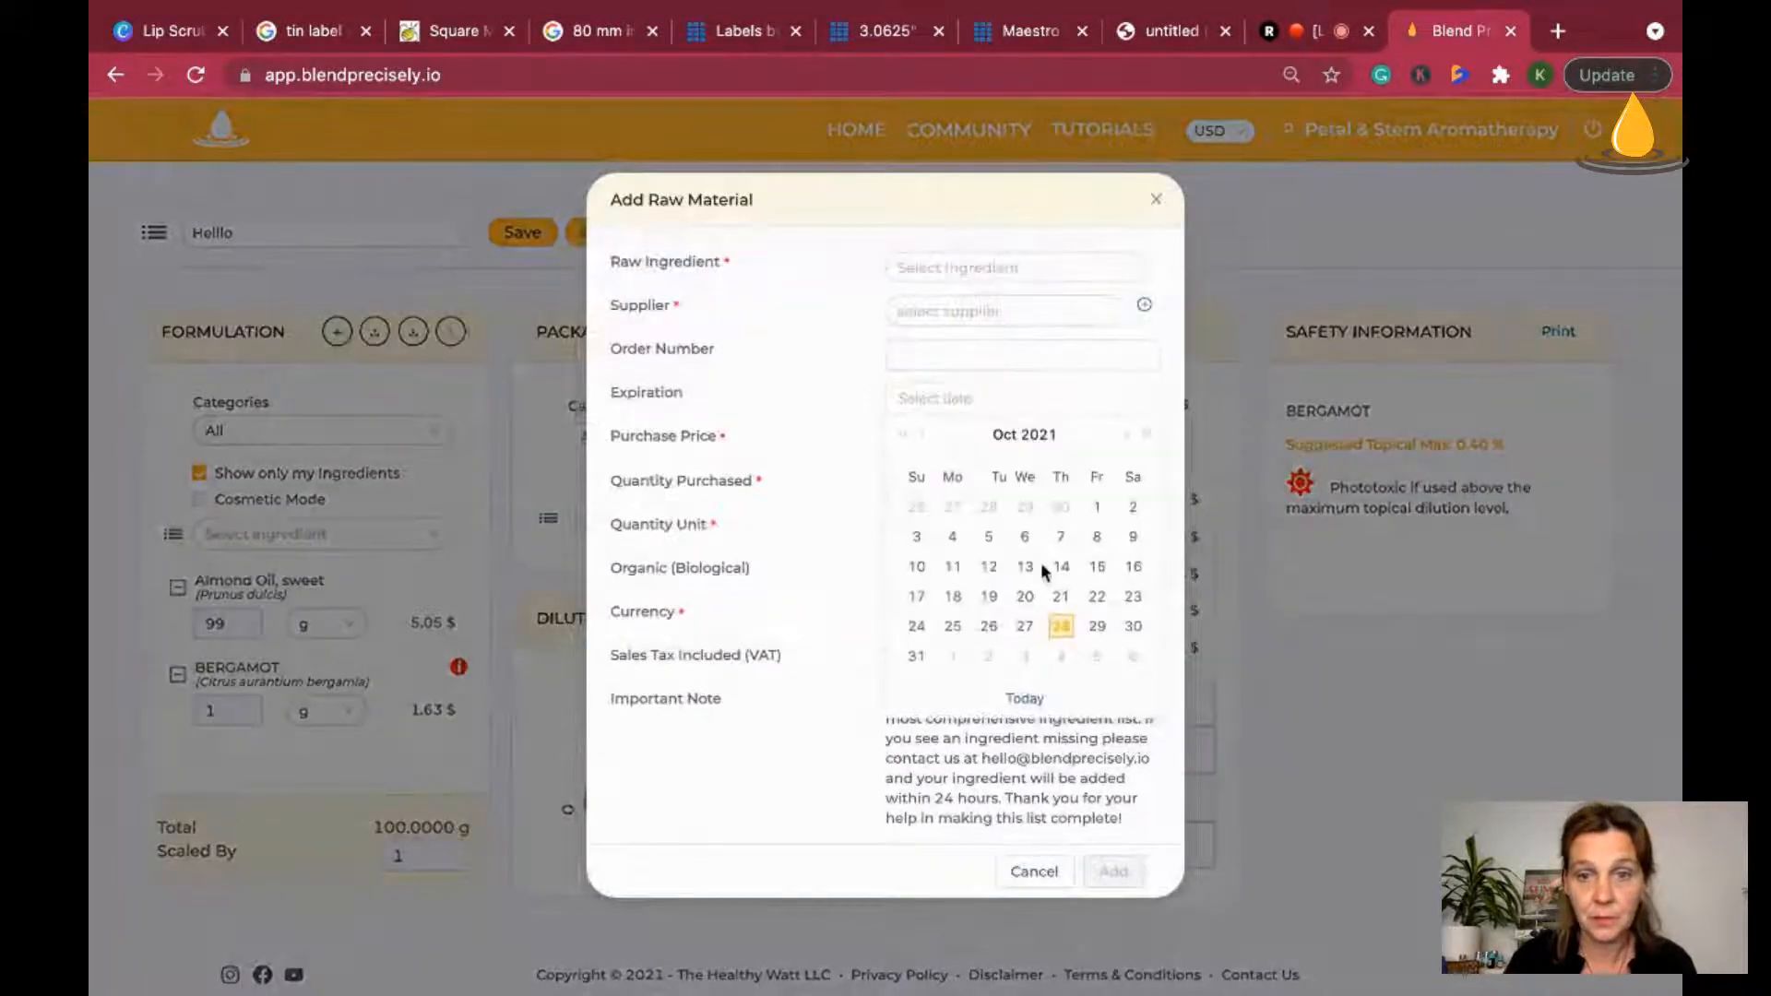
{"action": "left_click", "coordinate": [1061, 597]}
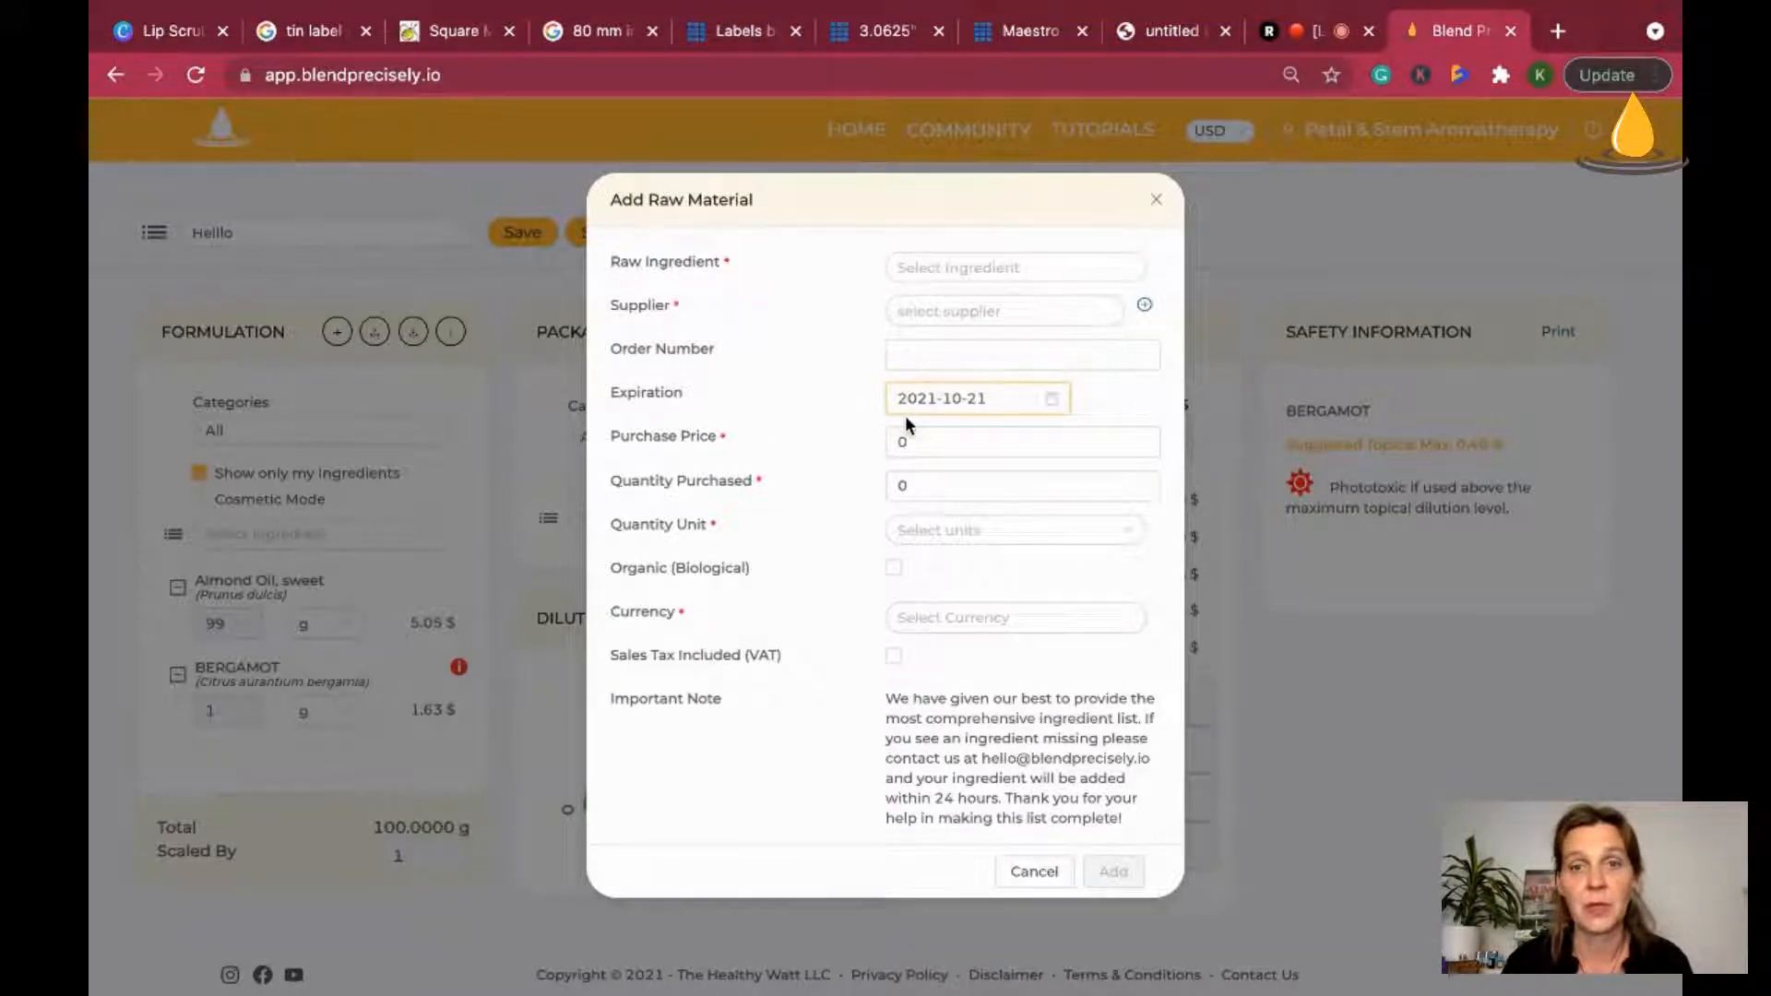
{"action": "left_click", "coordinate": [1156, 203]}
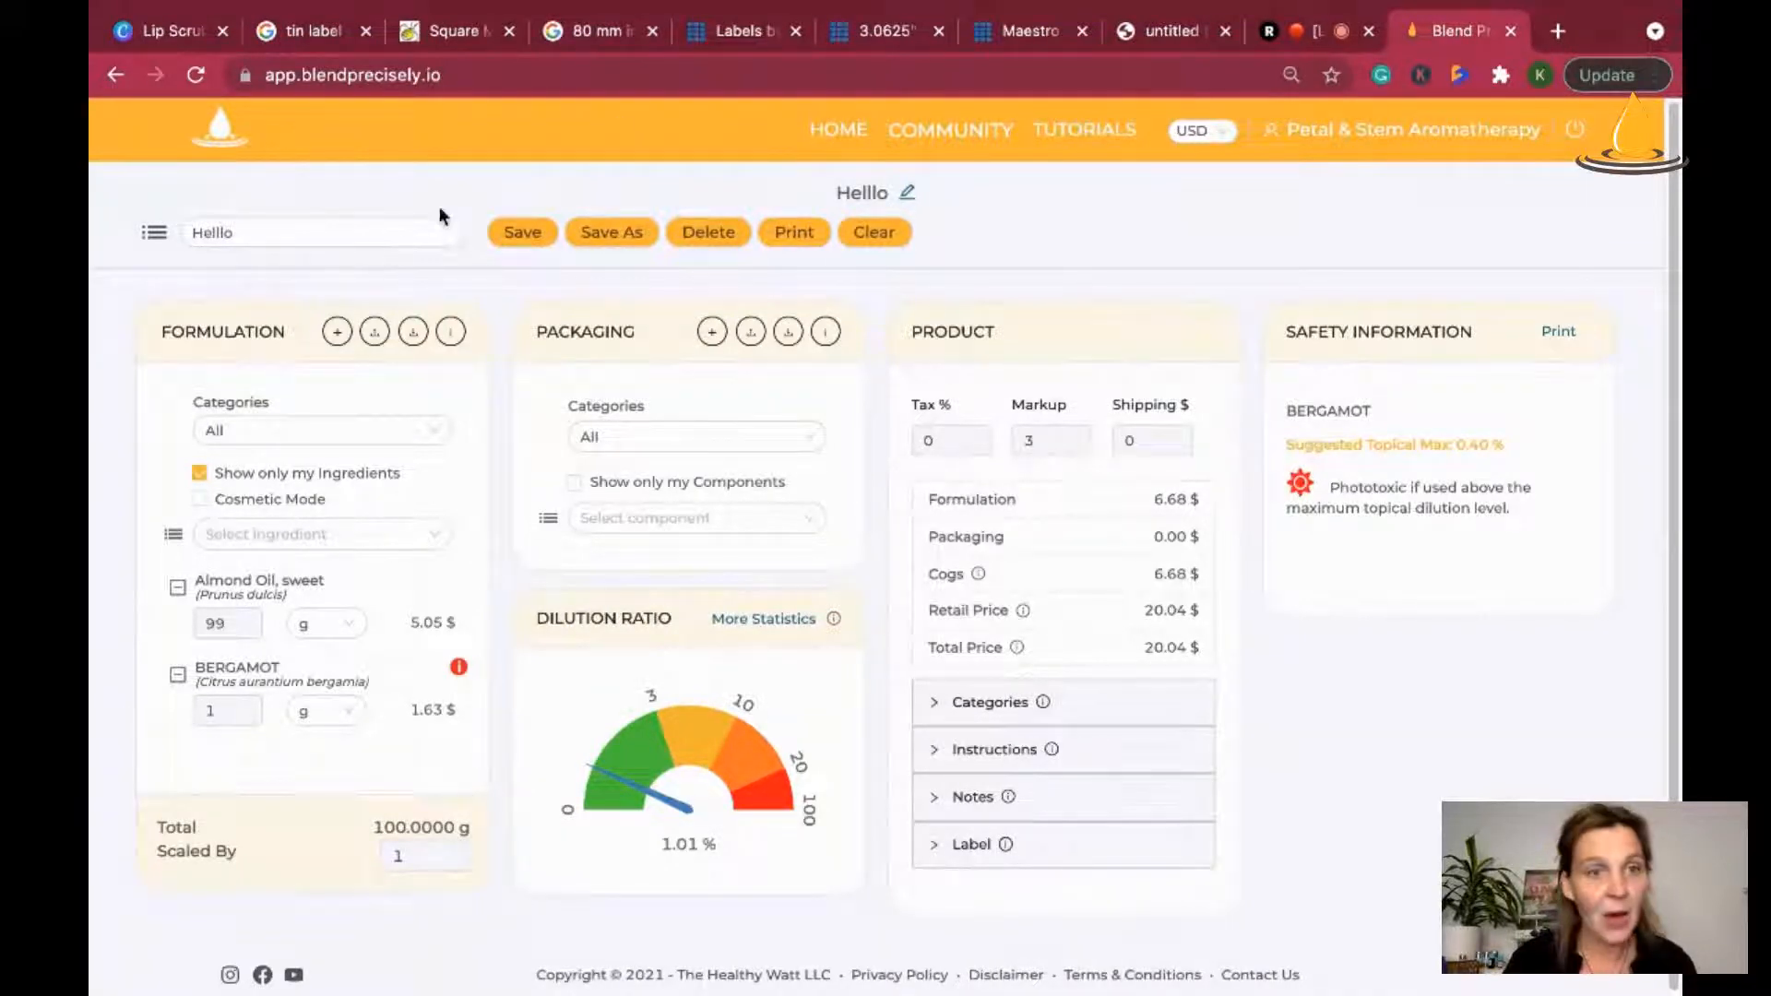
Step: Search the saved recipes list for "sun" and close the list
{"action": "left_click", "coordinate": [247, 238]}
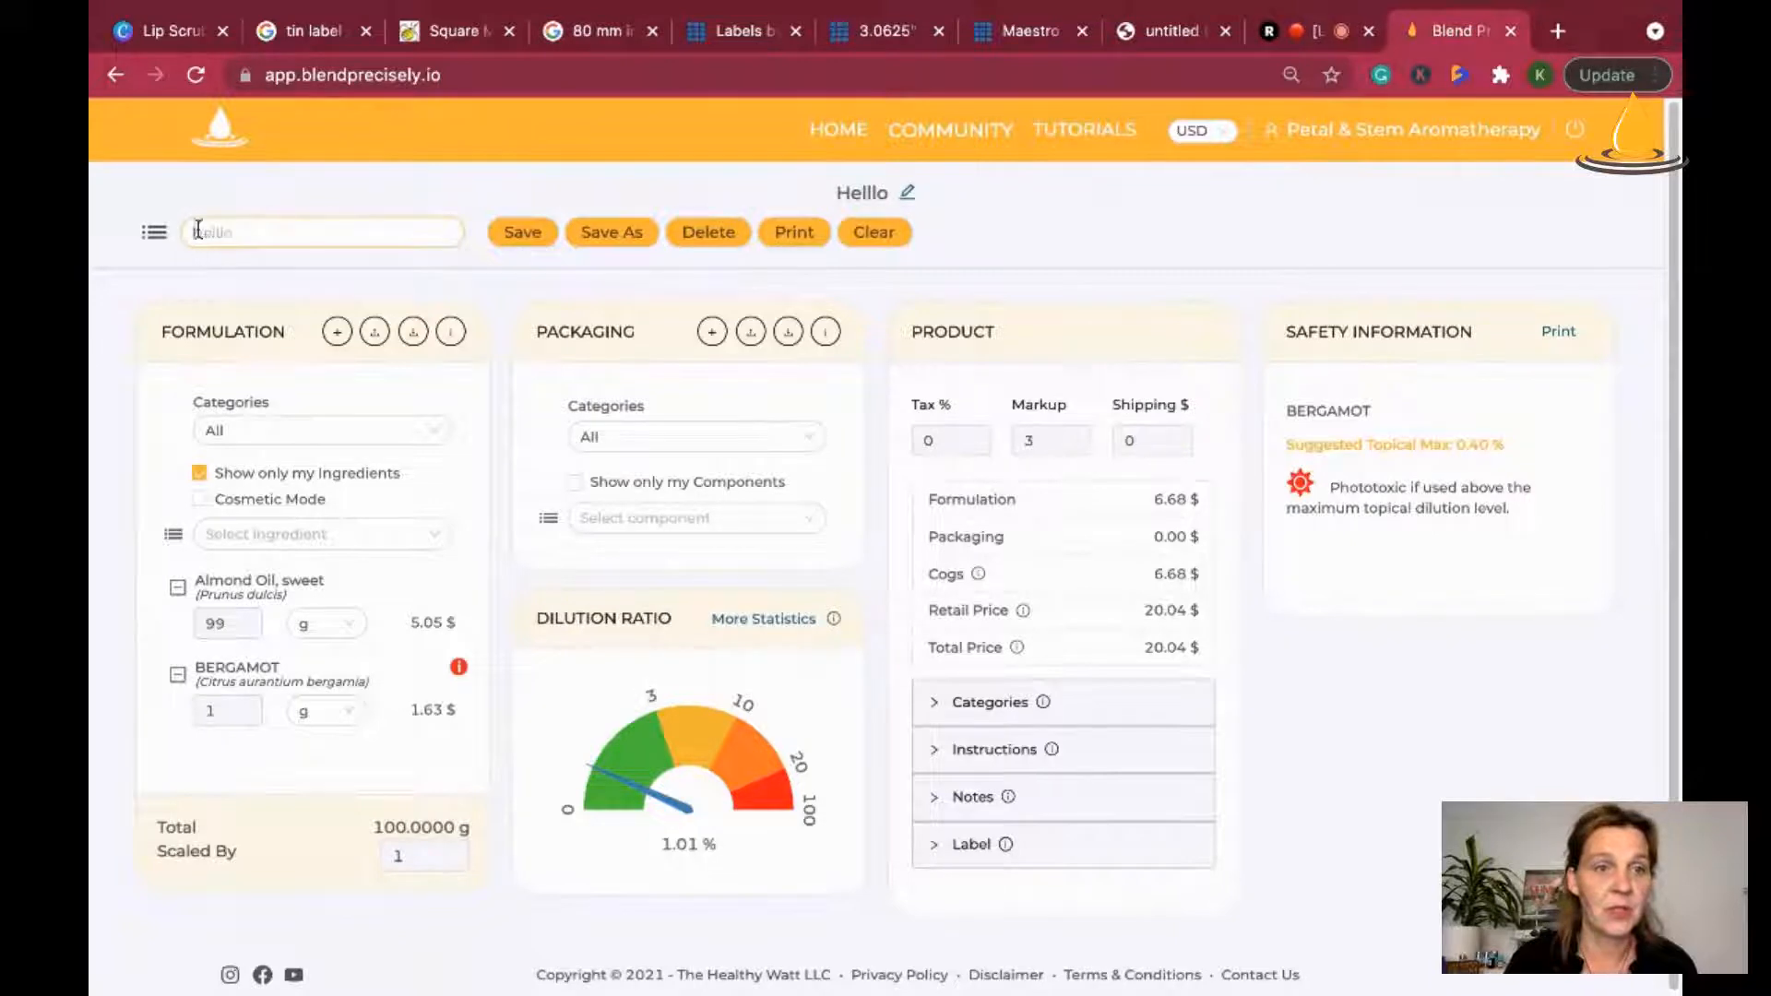
{"action": "left_click", "coordinate": [153, 233]}
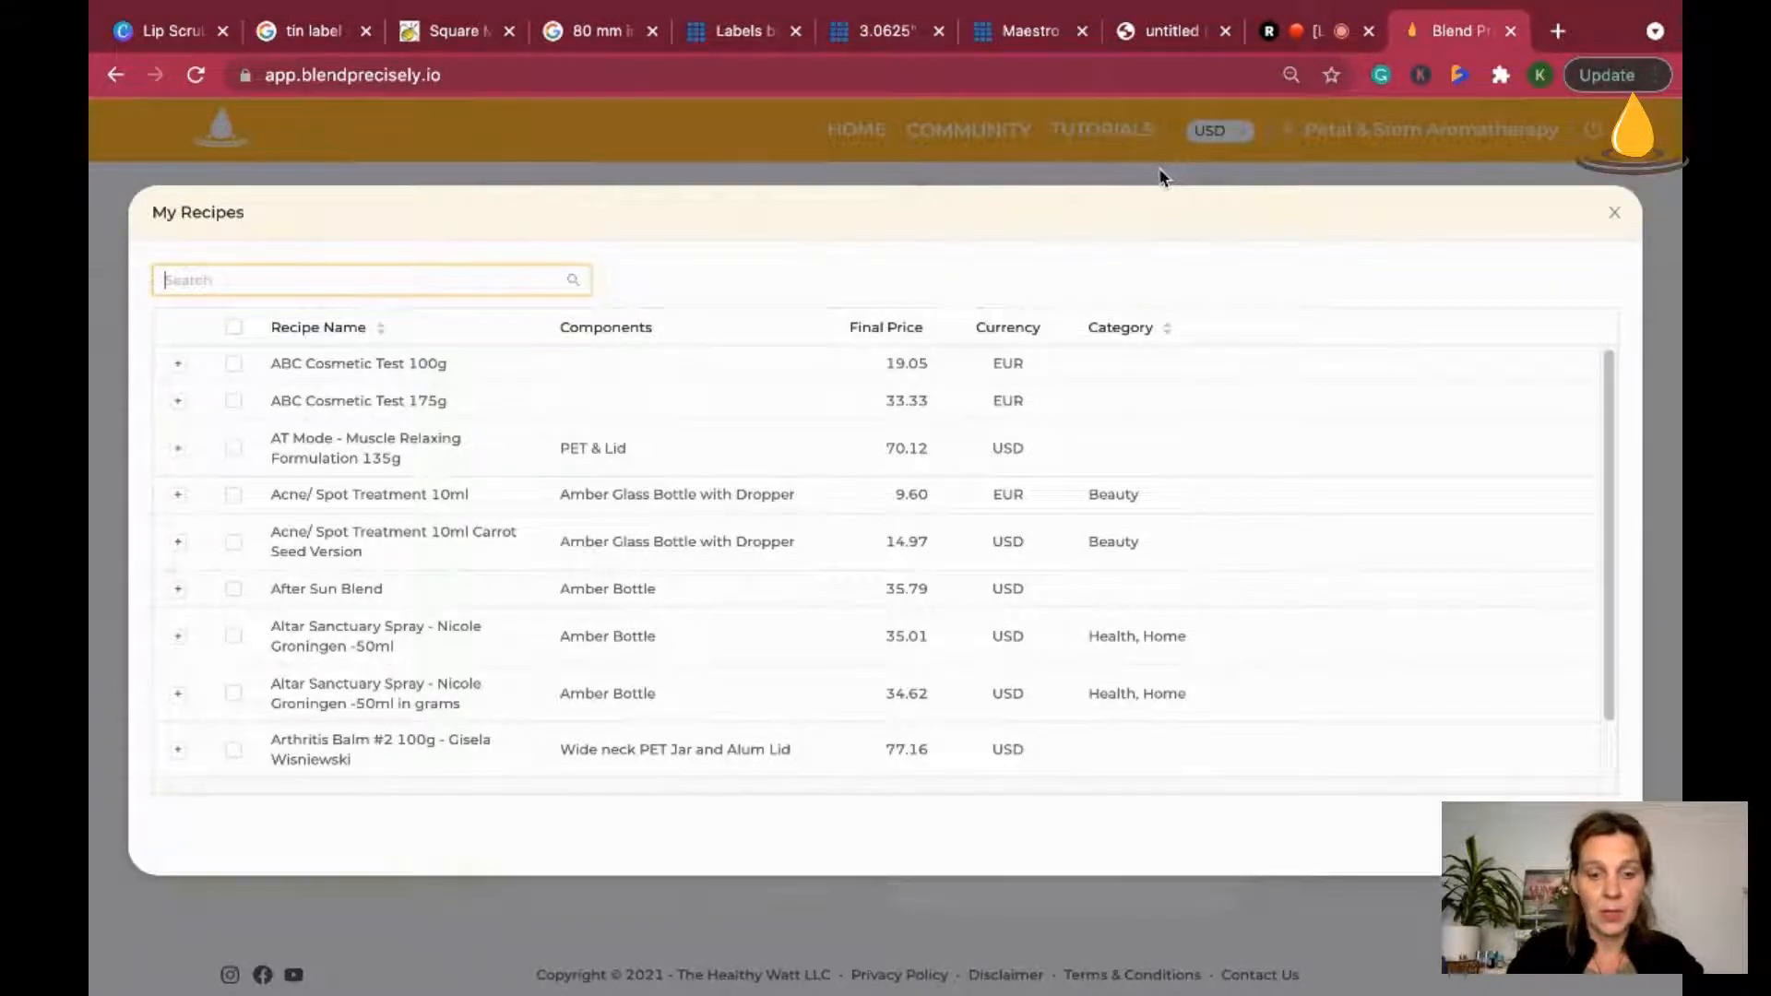
{"action": "type", "text": "sun"}
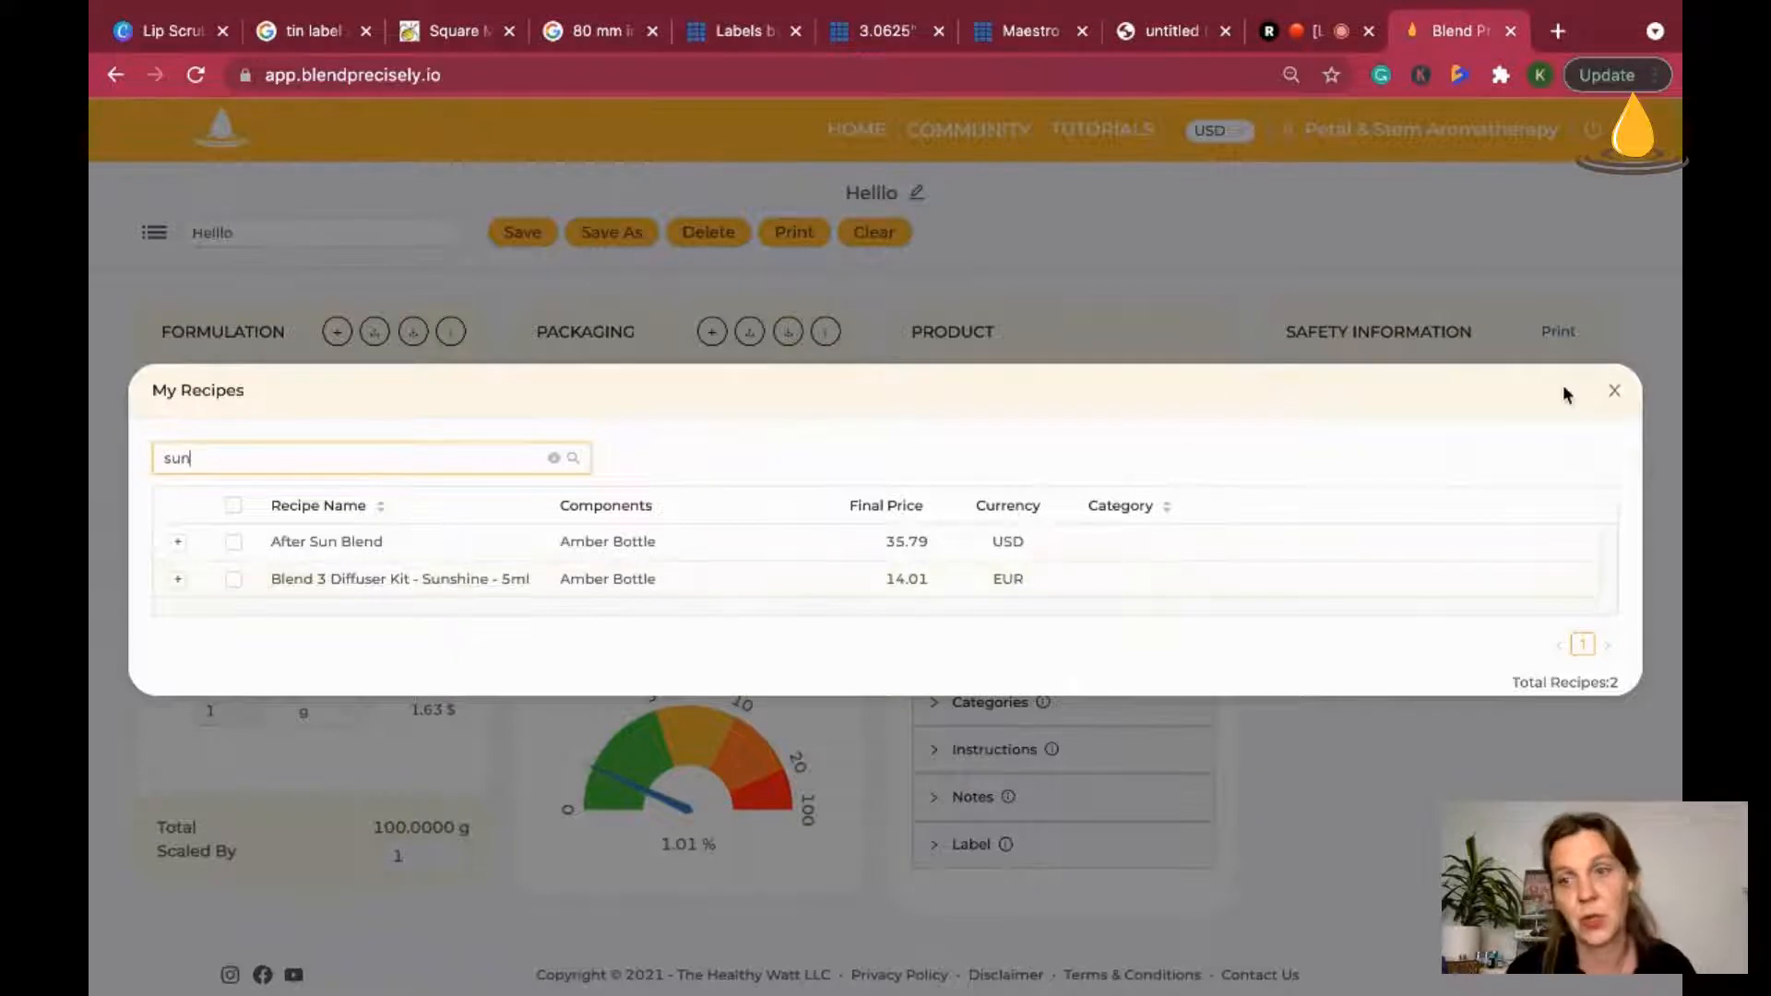
{"action": "left_click", "coordinate": [1189, 339]}
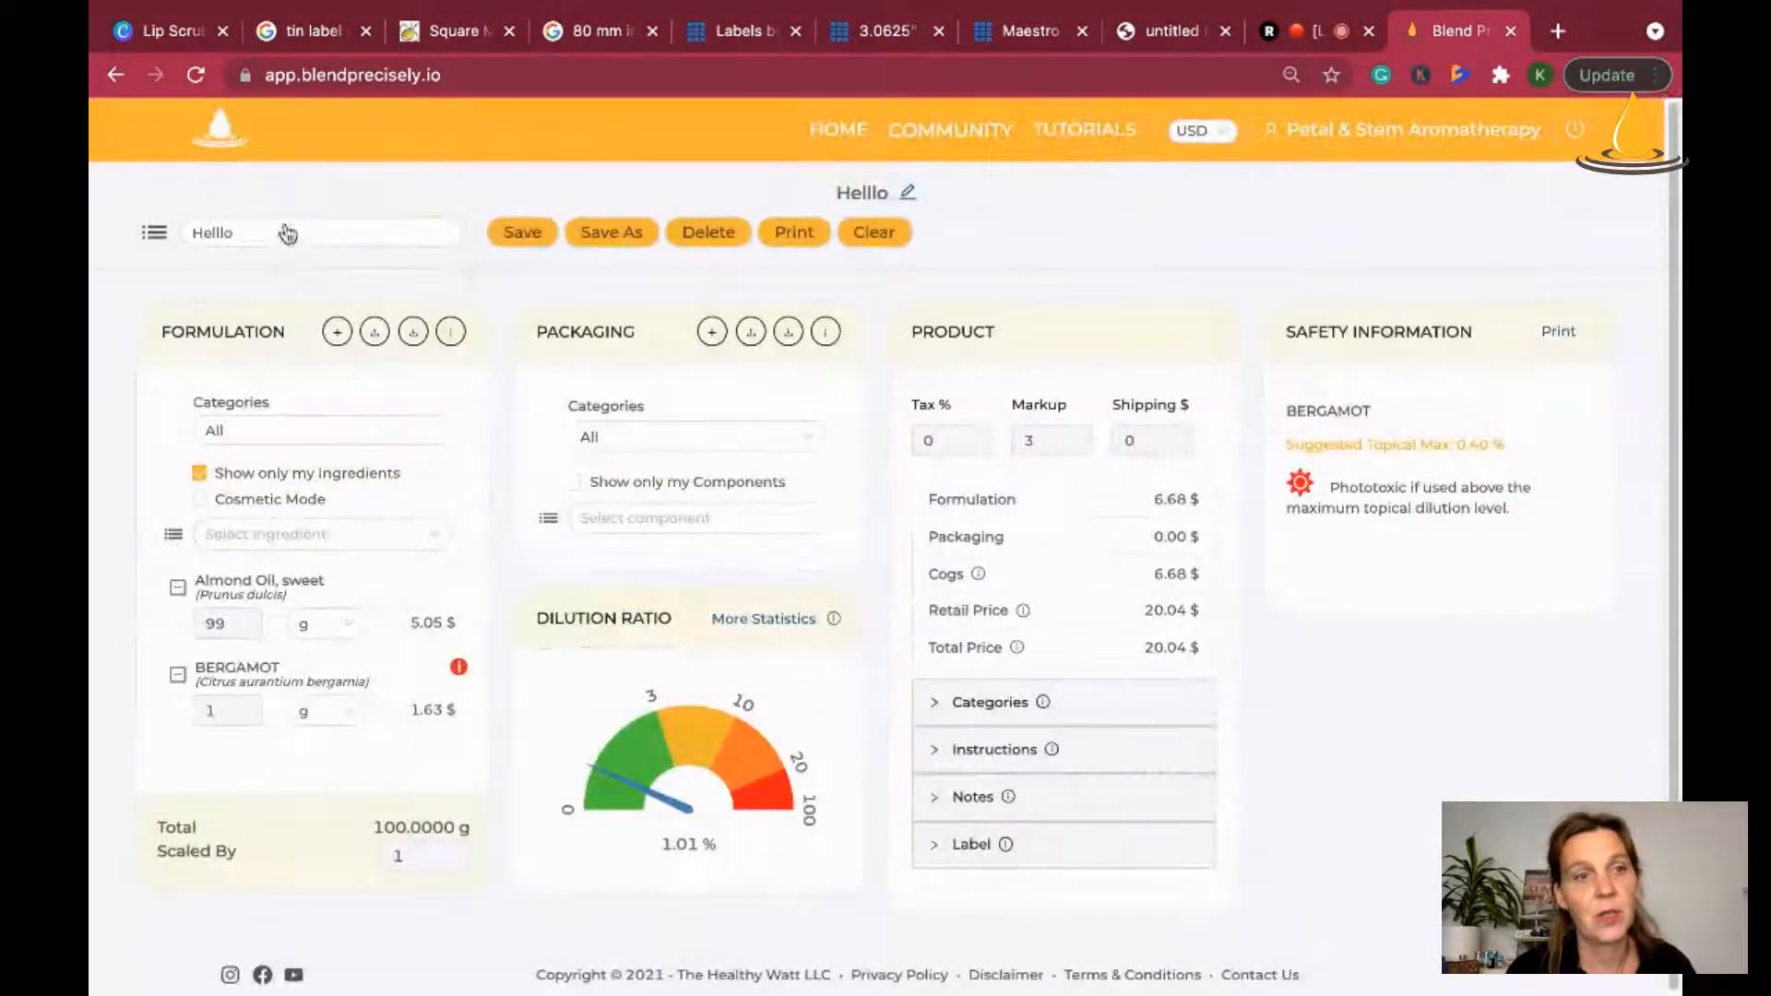
Step: View the full lists of saved recipes and formulation ingredients, closing each one again
{"action": "left_click", "coordinate": [285, 231]}
{"action": "left_click", "coordinate": [151, 243]}
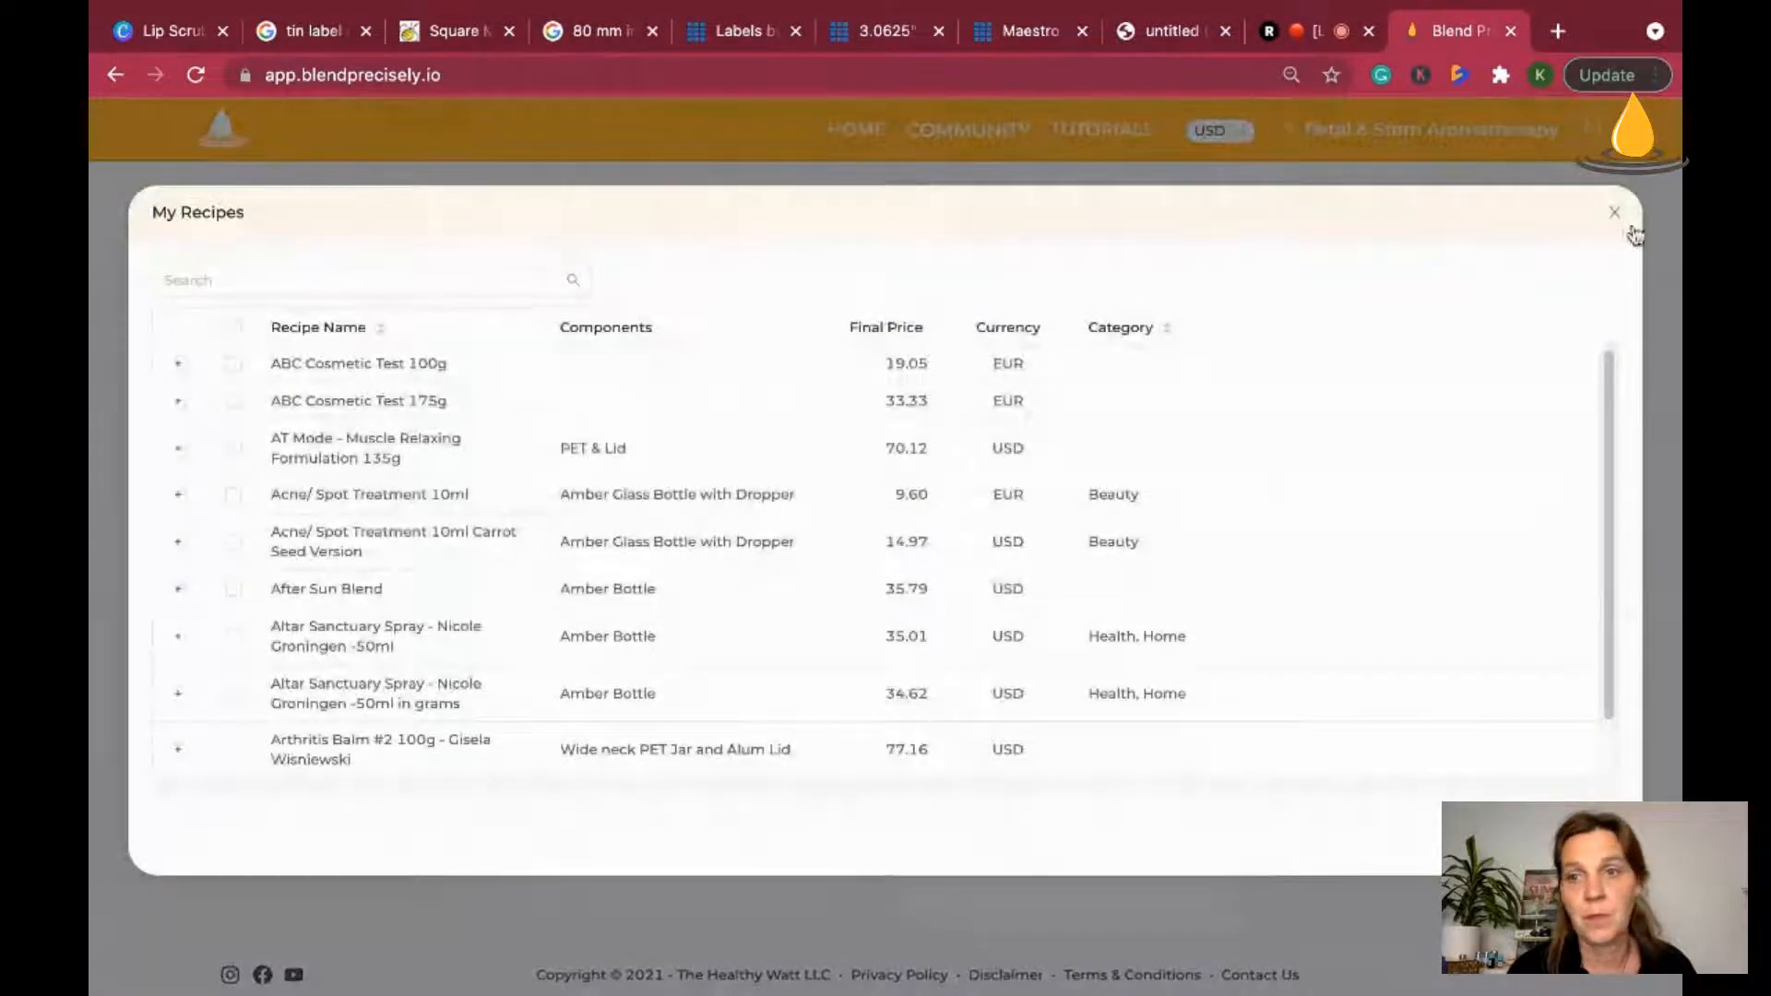
{"action": "left_click", "coordinate": [1614, 214]}
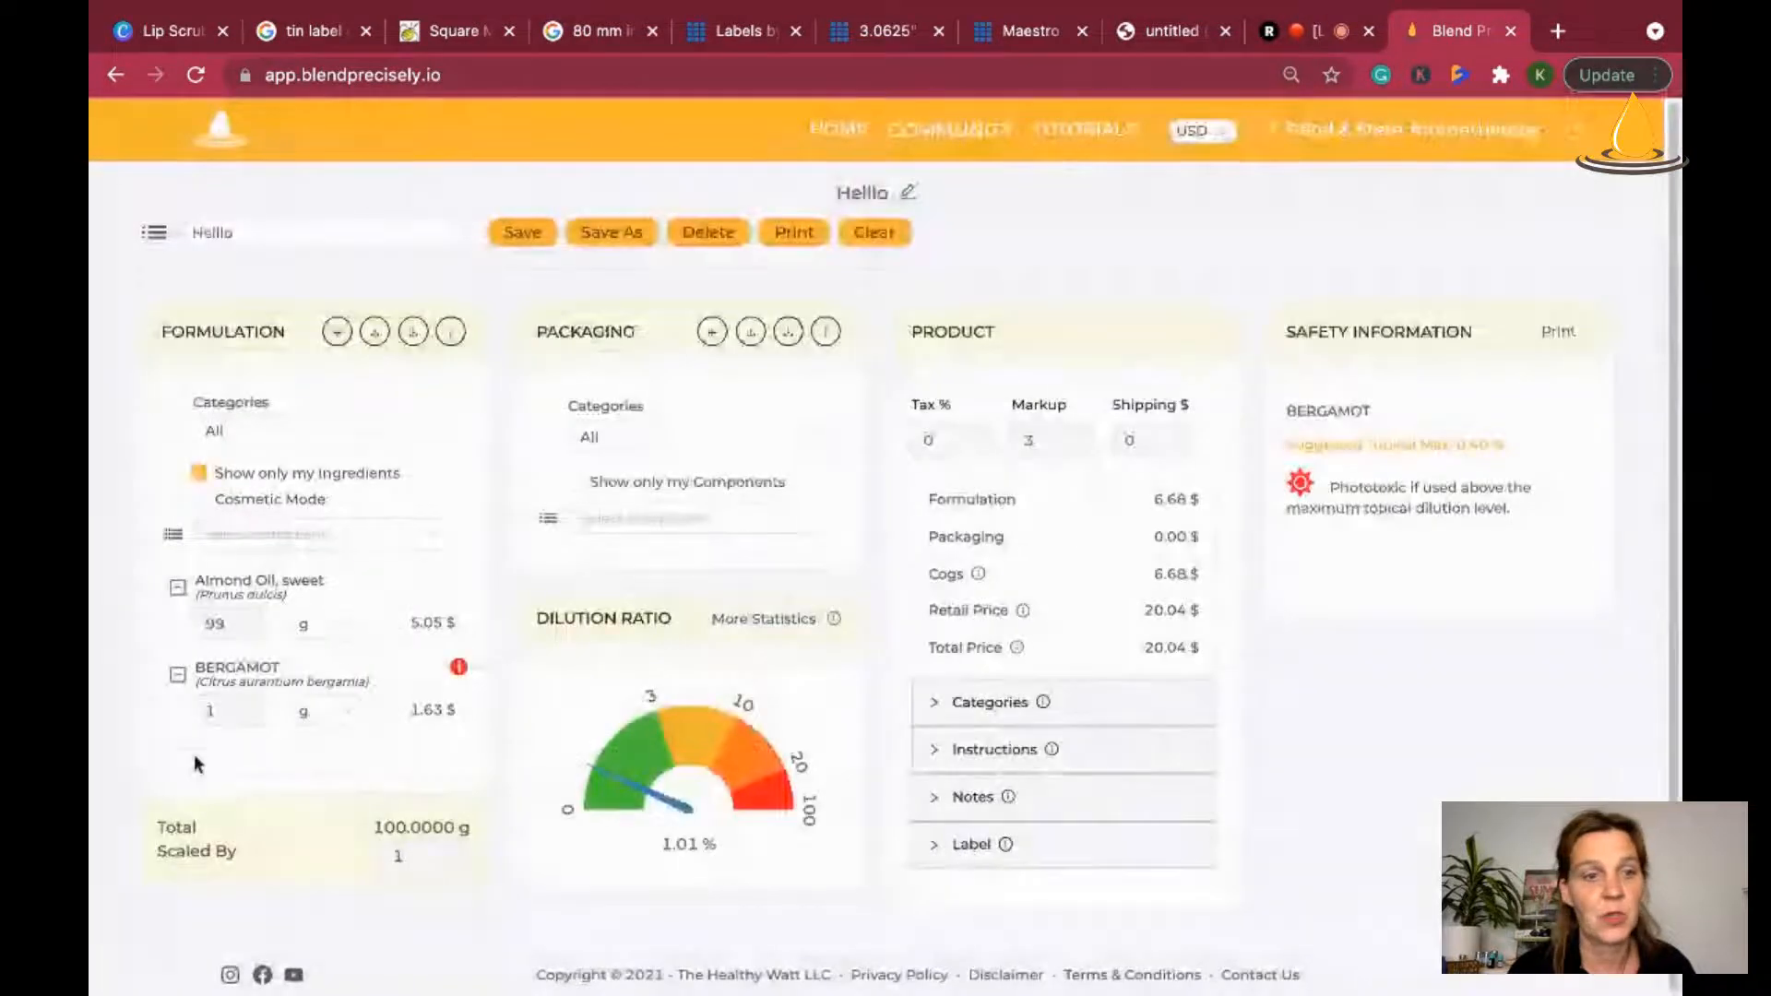
{"action": "left_click", "coordinate": [174, 538]}
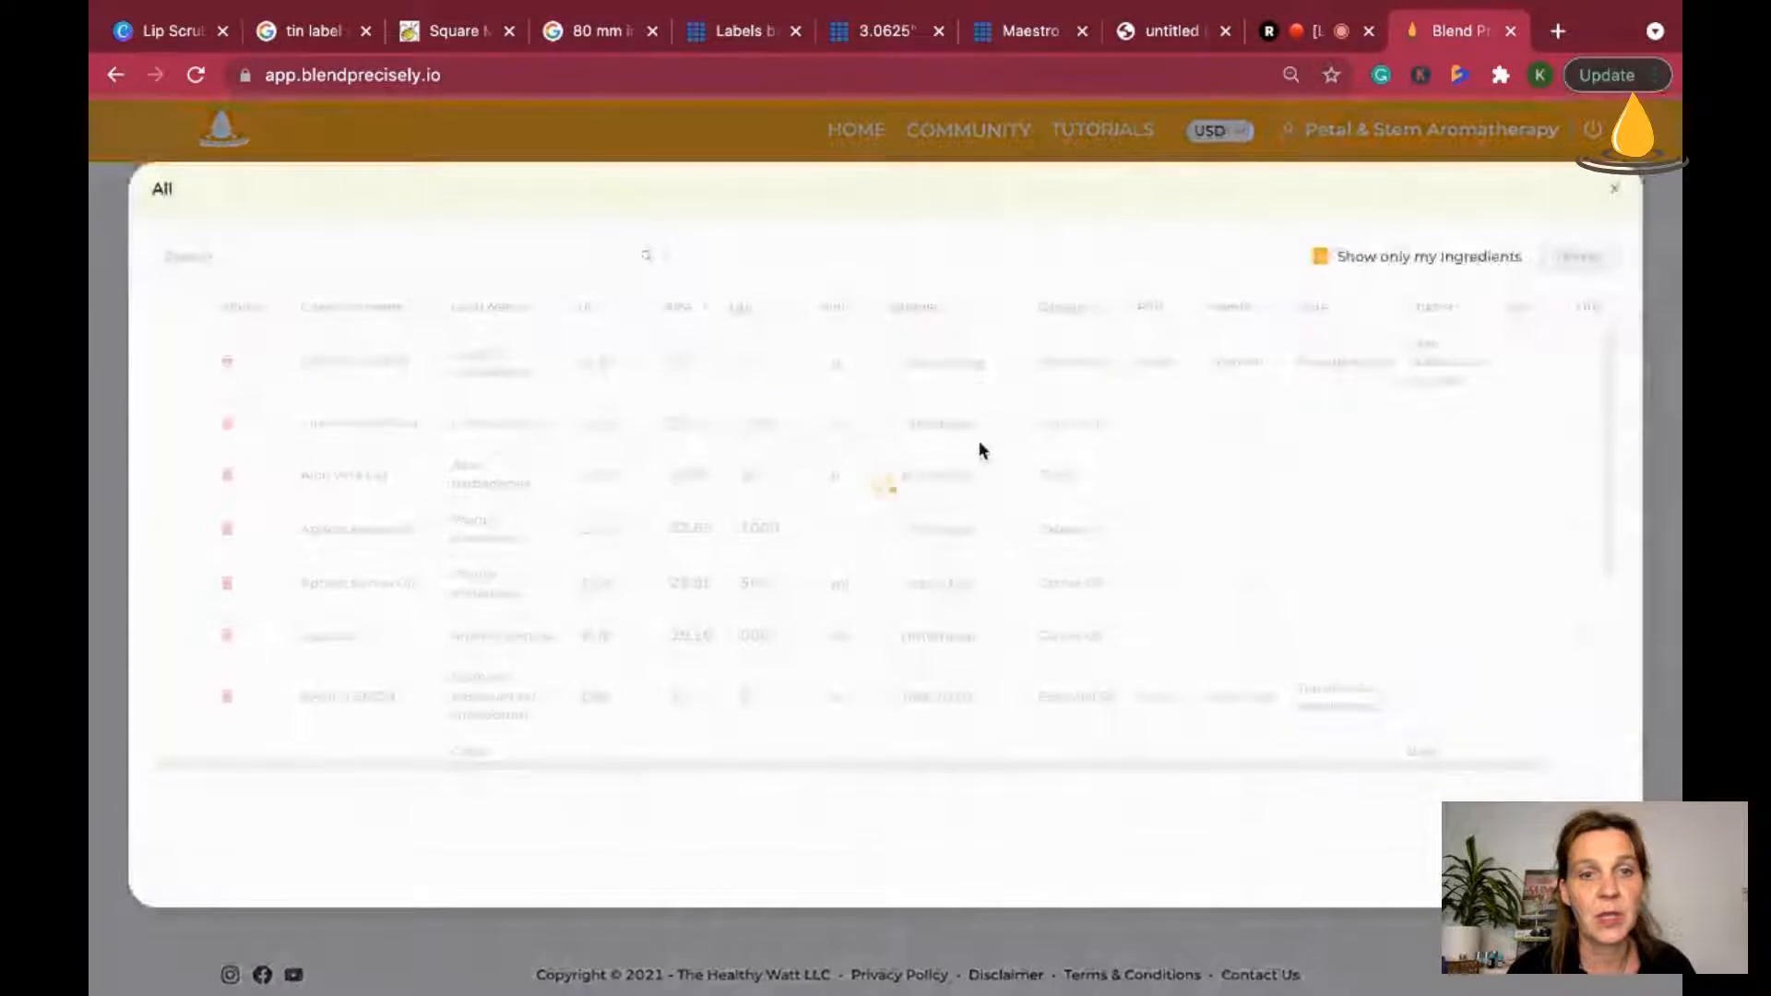
{"action": "left_click", "coordinate": [1613, 190]}
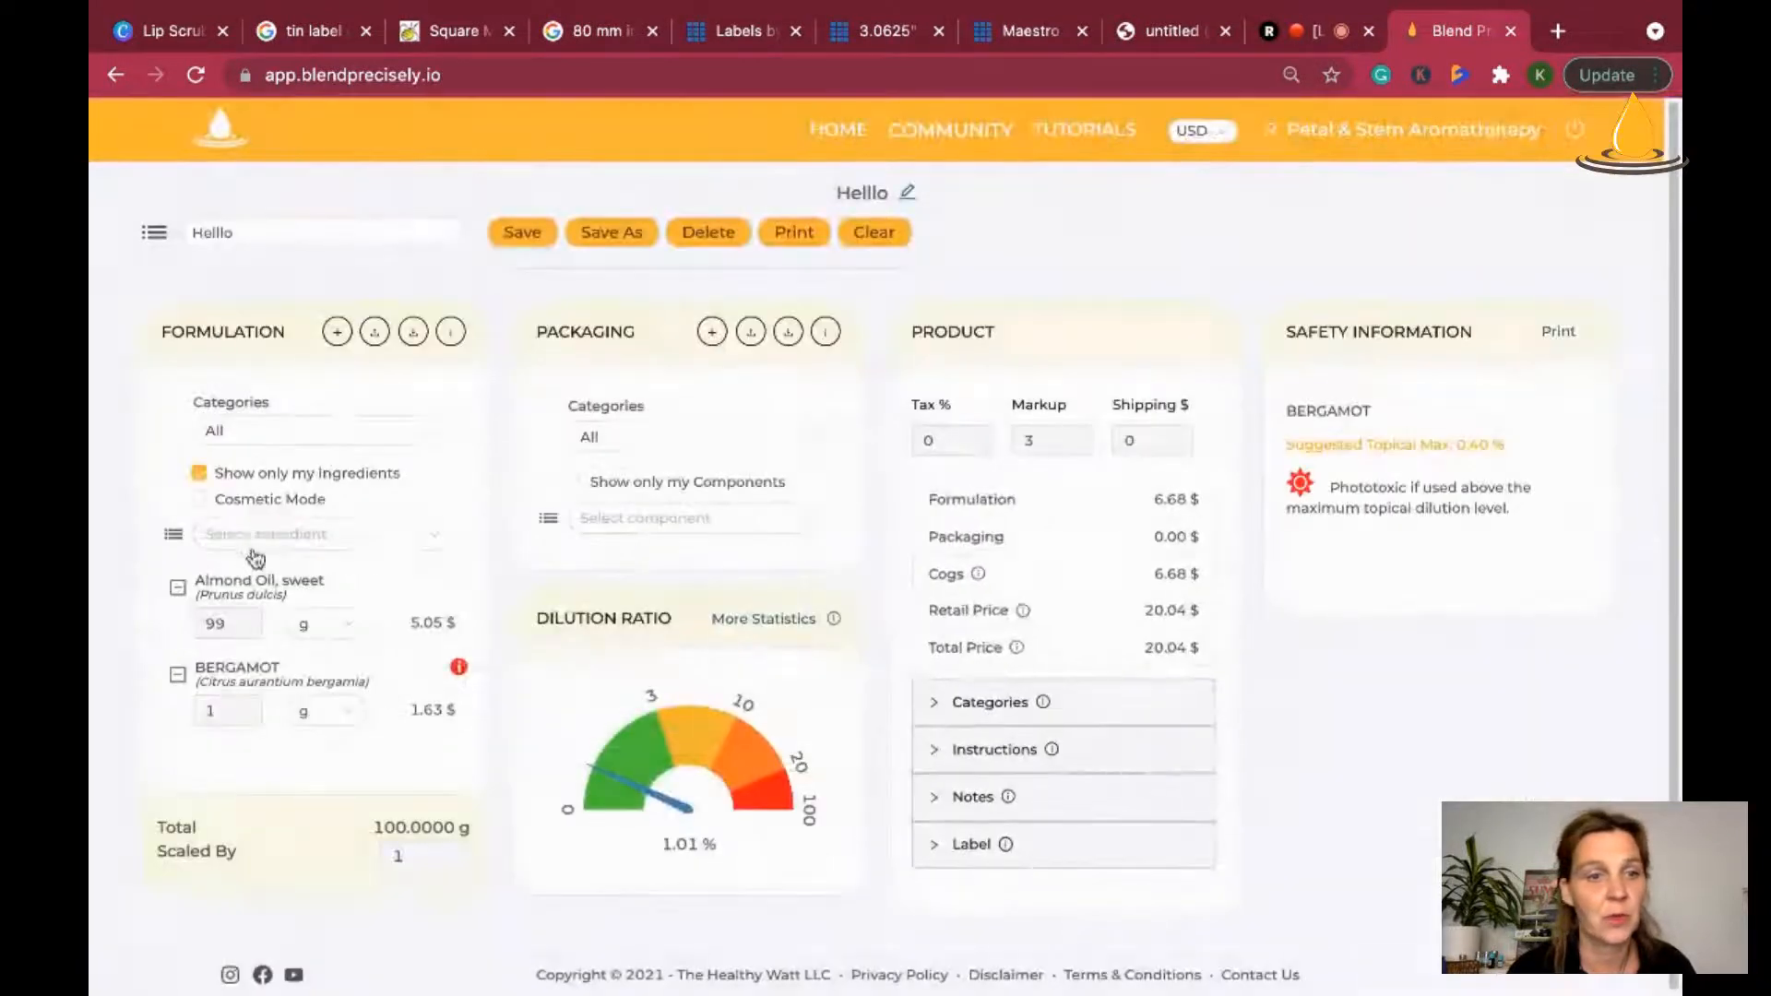
Step: Search the formulation's ingredient selector by common name "peppermint" and by Latin name "mentha", clearing each search
{"action": "left_click", "coordinate": [259, 542]}
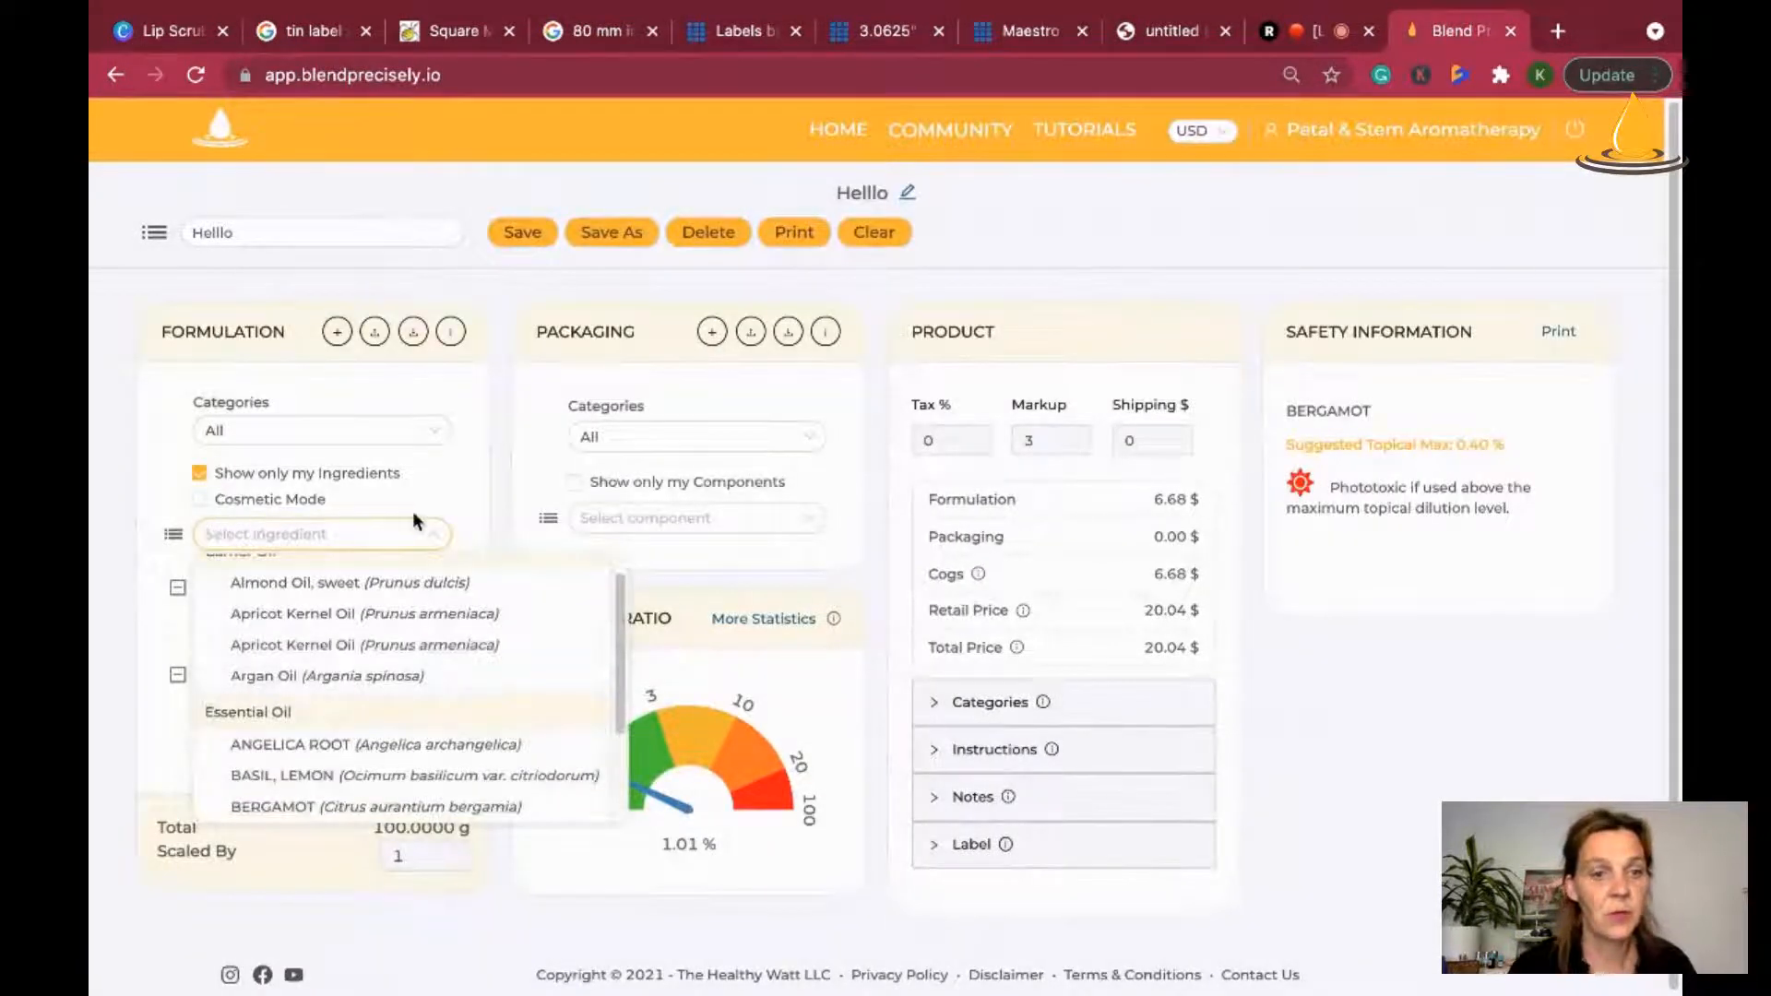
{"action": "type", "text": "plppermint"}
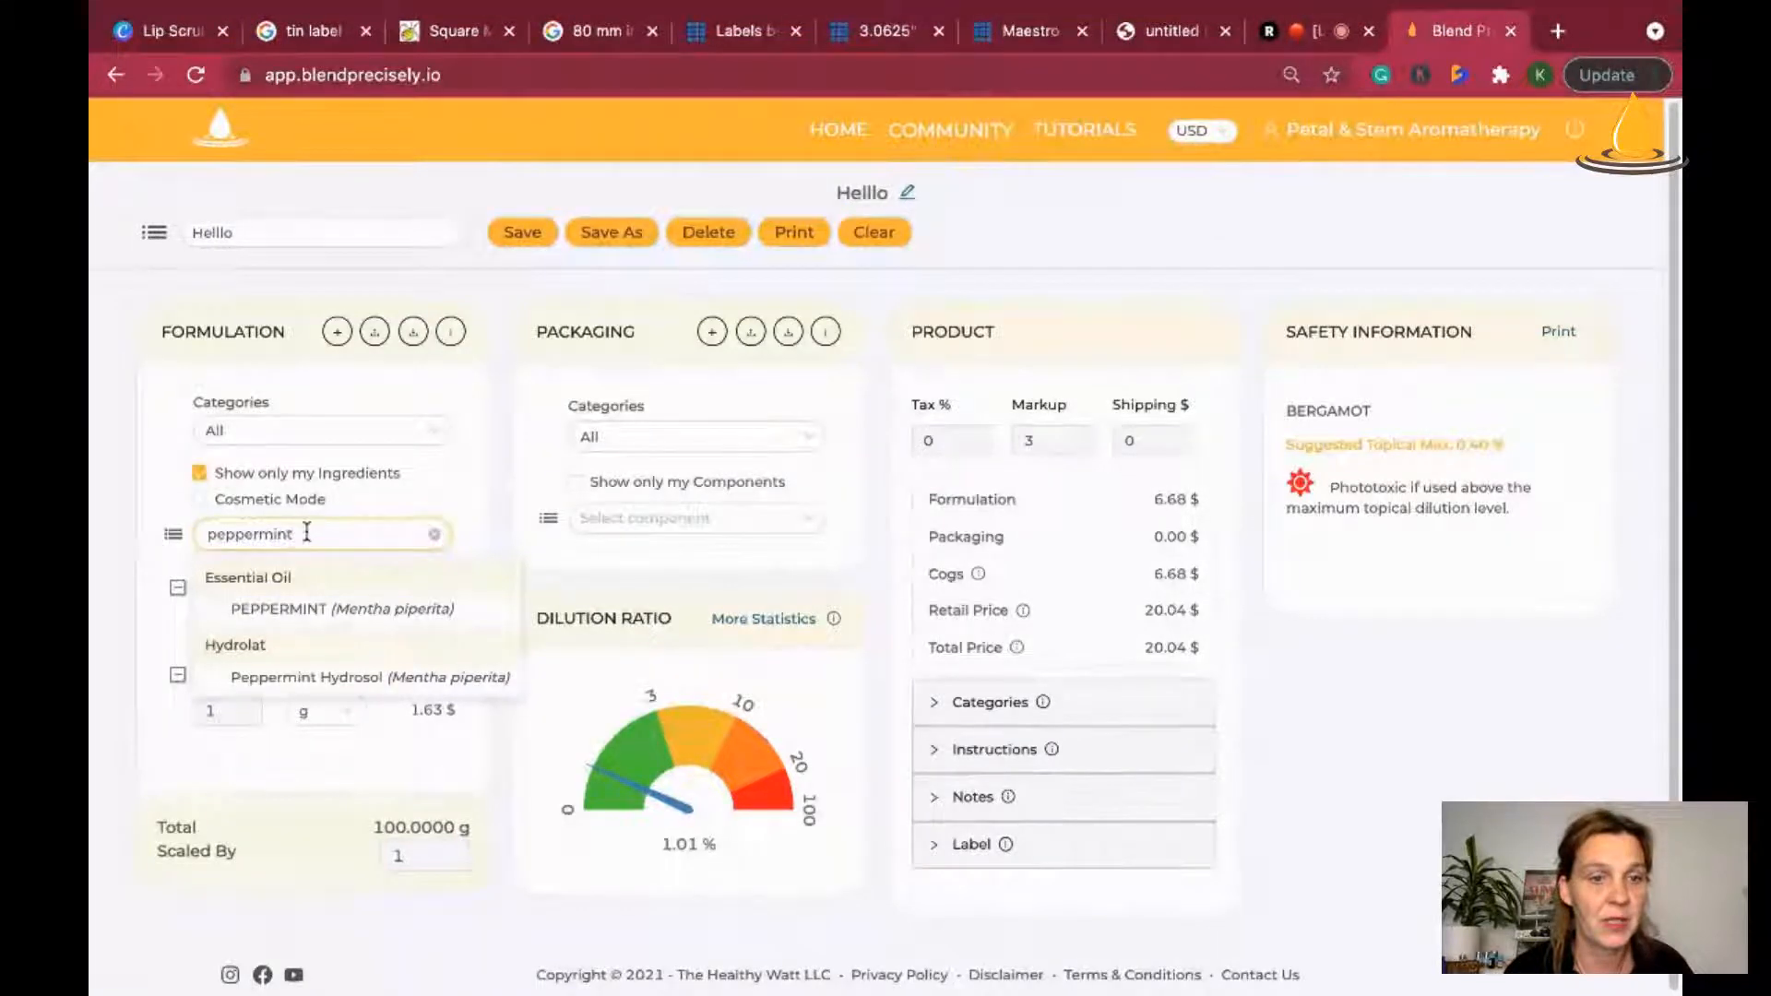
{"action": "left_click", "coordinate": [433, 534]}
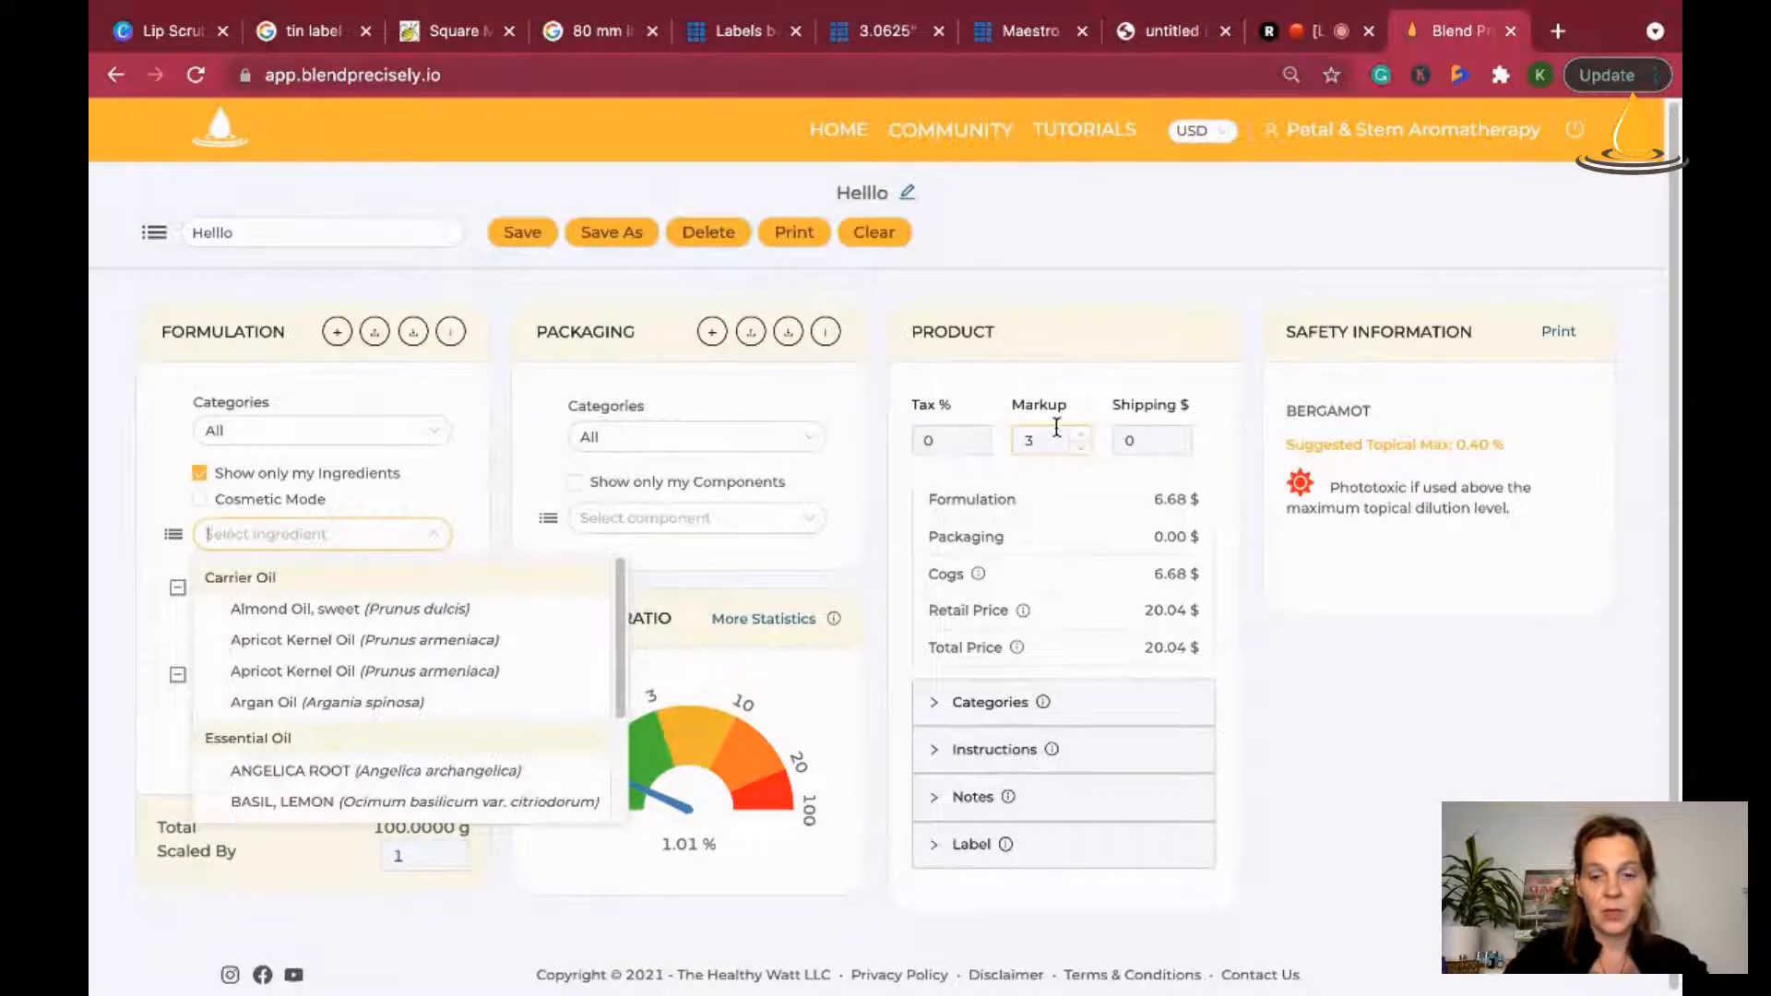
{"action": "type", "text": "mentha"}
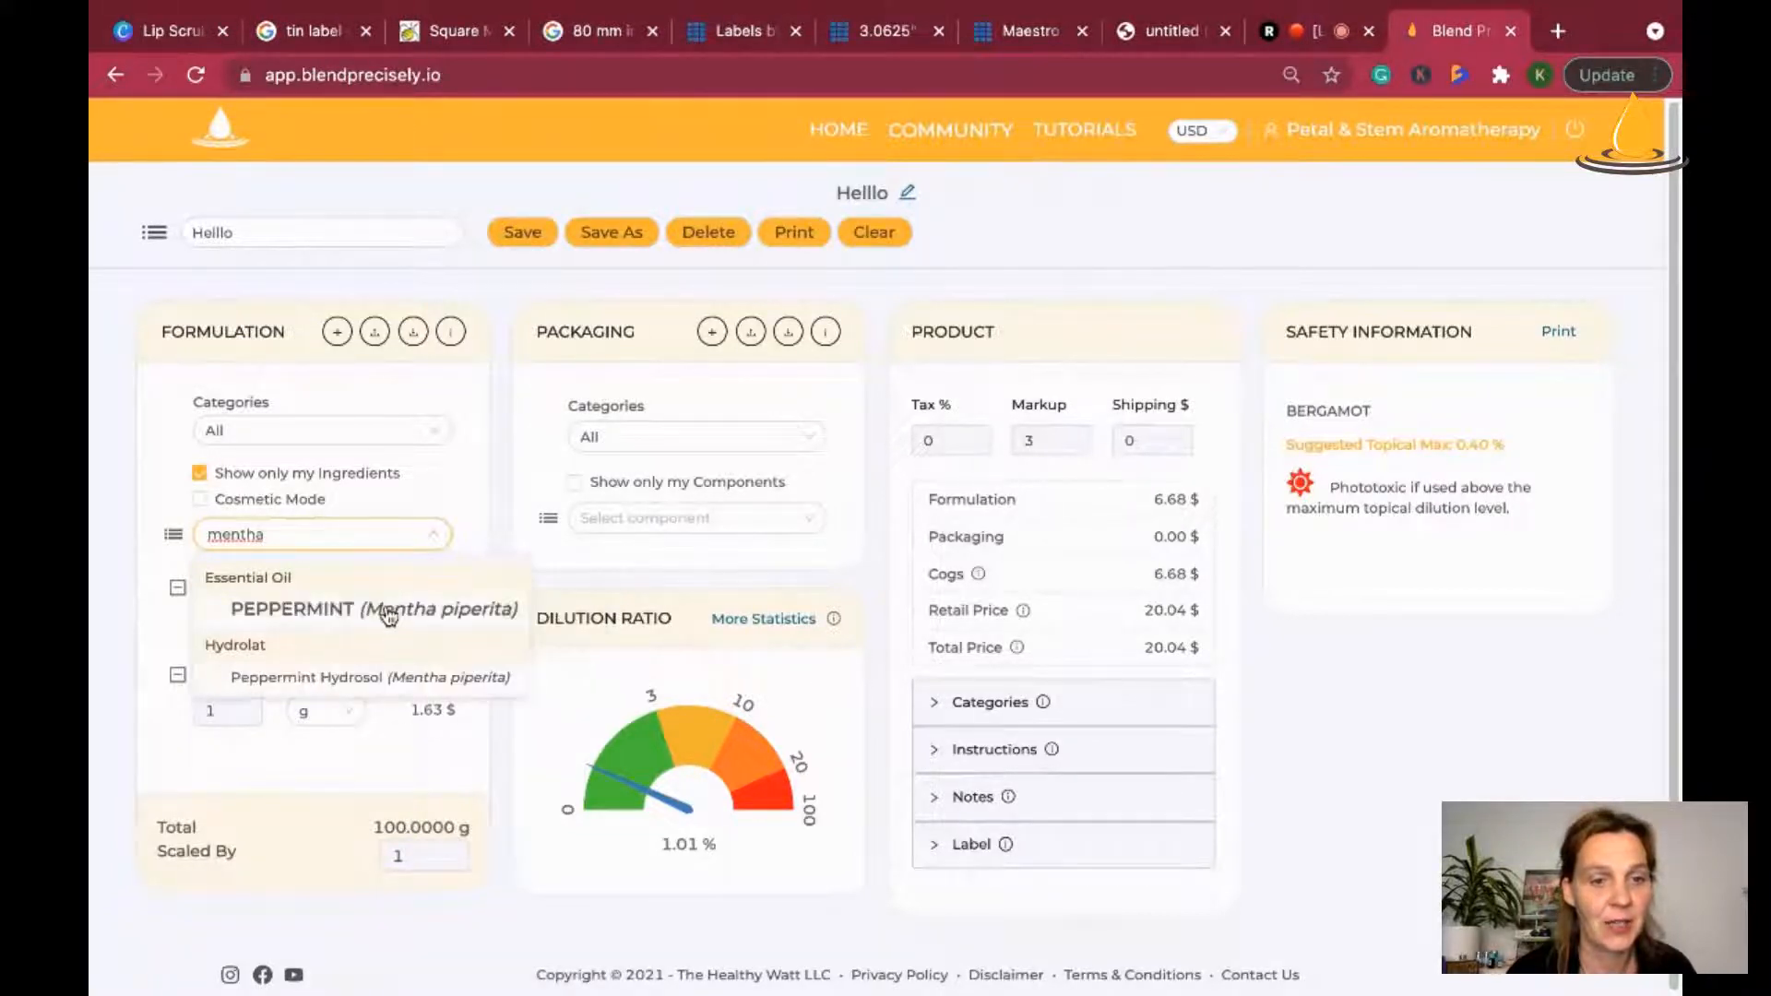
{"action": "left_click", "coordinate": [438, 537]}
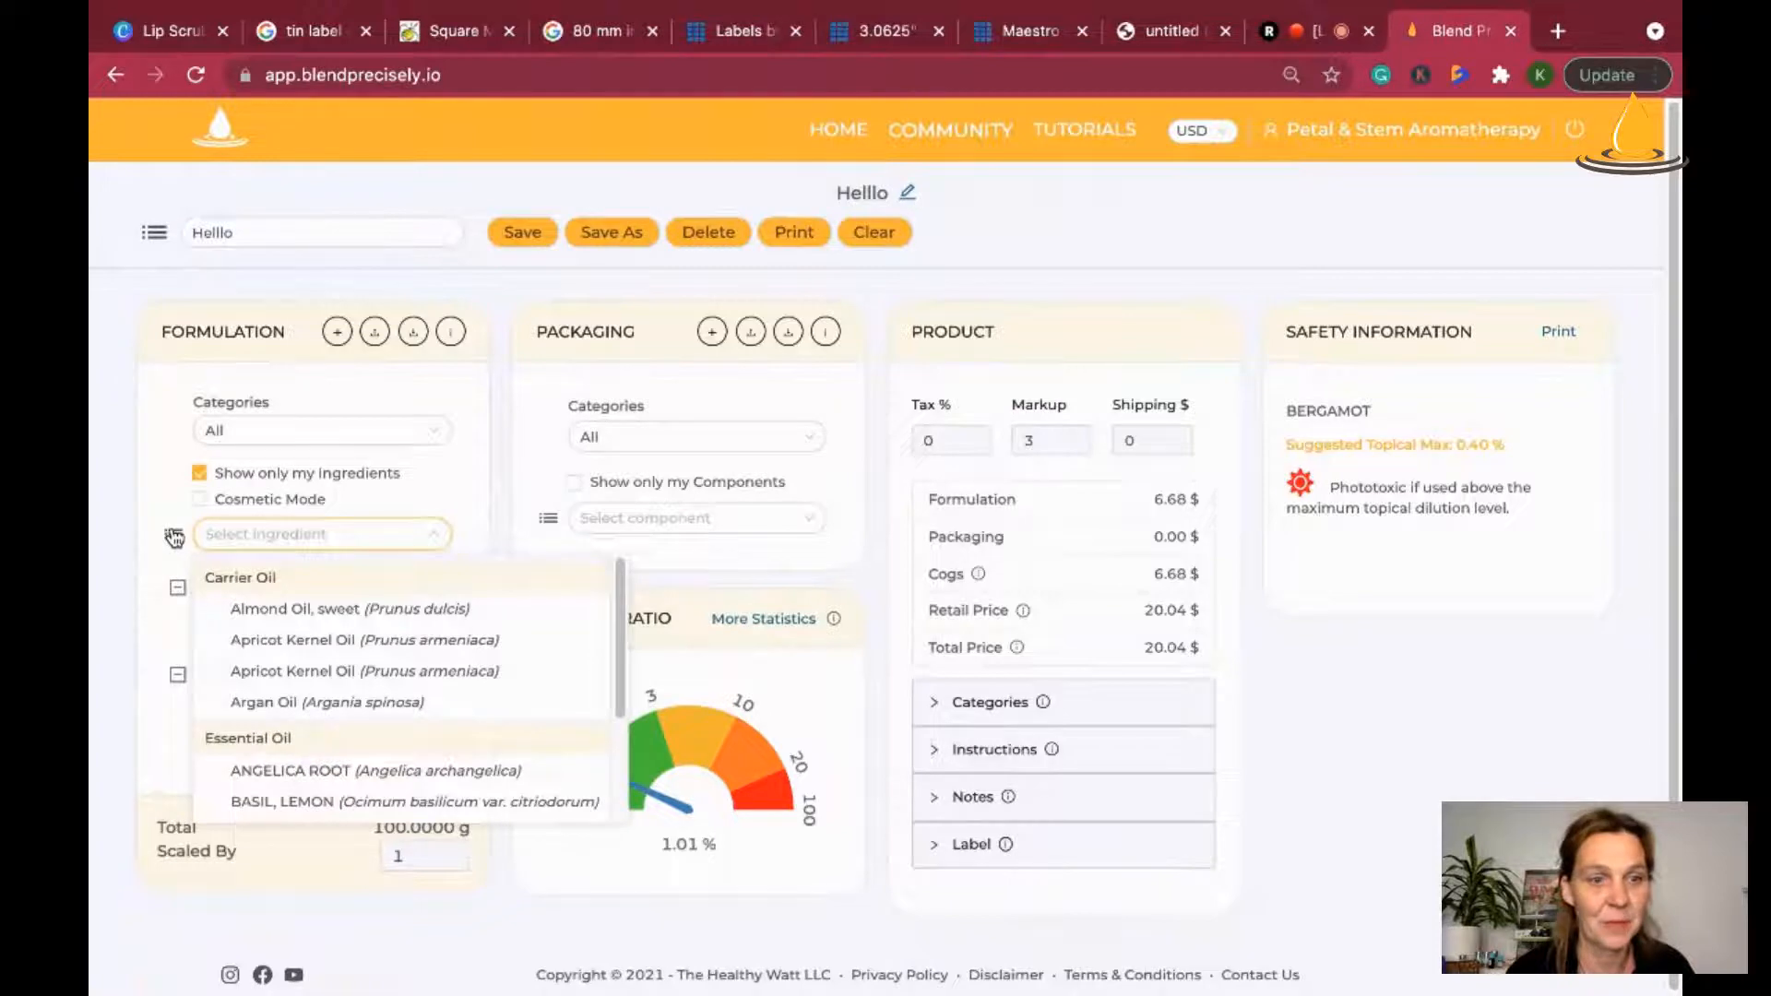
Step: Search the full list of formulation ingredients for "mentha", close it, and view the unfiltered list once more
{"action": "left_click", "coordinate": [175, 537]}
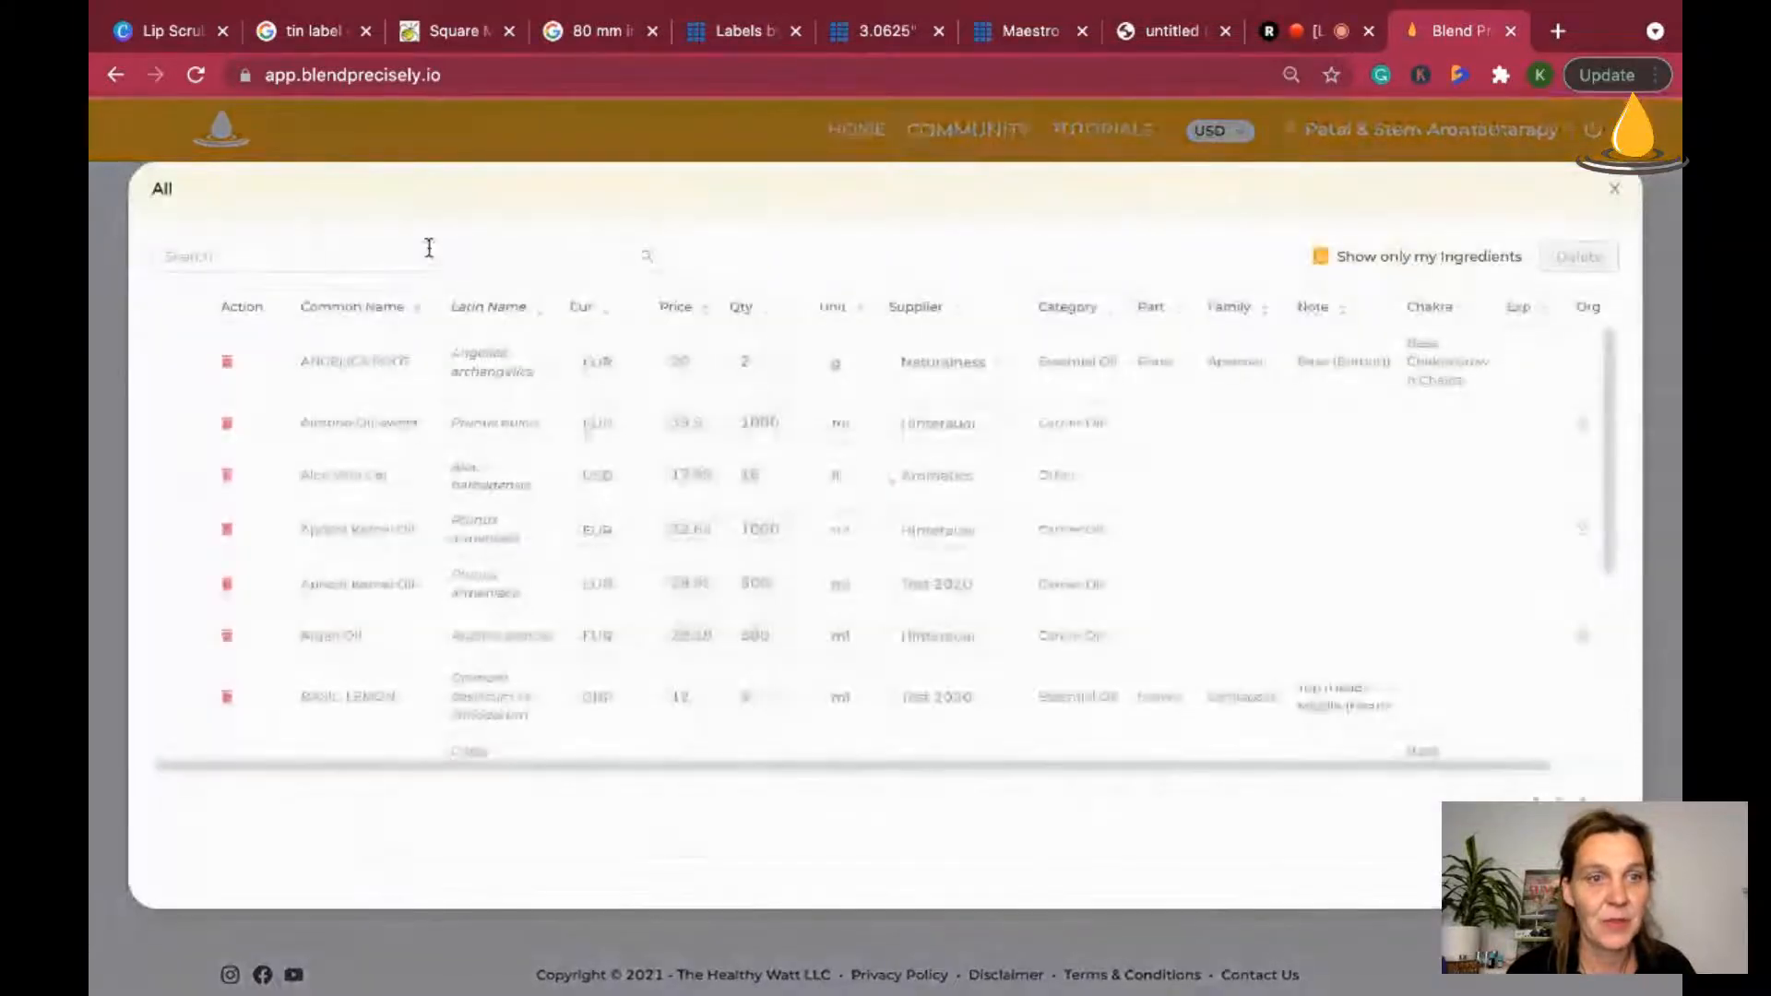
{"action": "left_click", "coordinate": [429, 249]}
{"action": "type", "text": "mentha"}
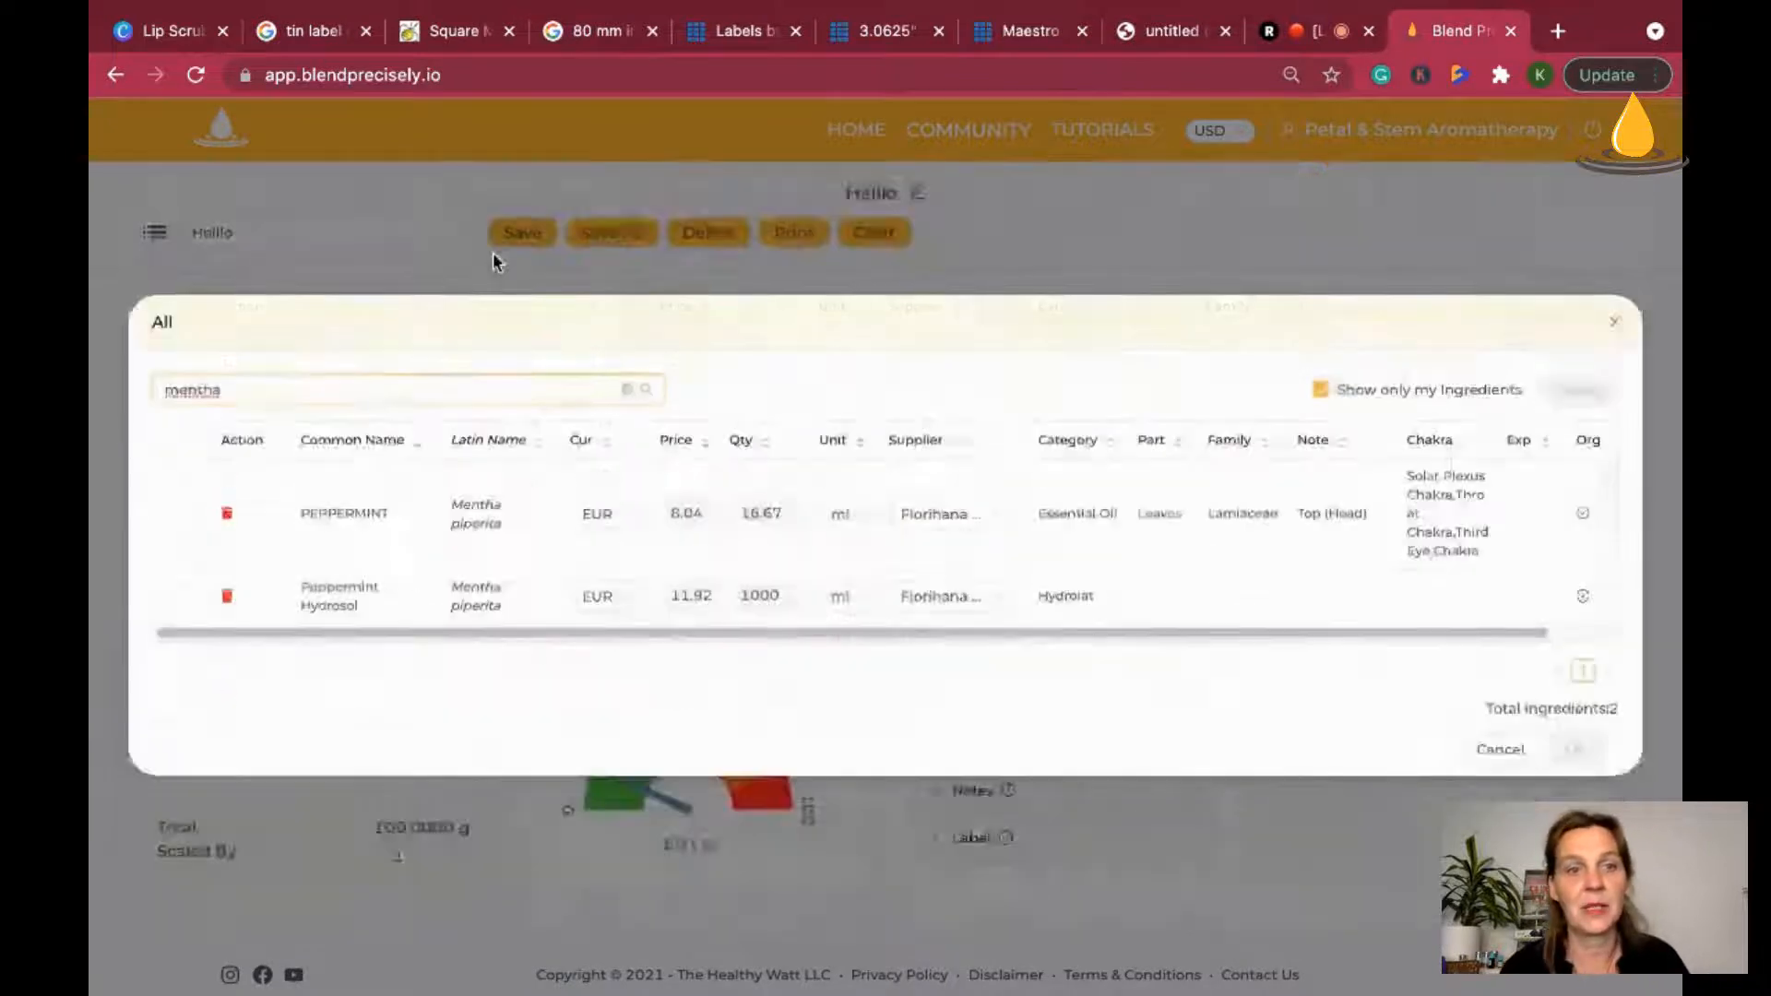
{"action": "left_click", "coordinate": [1605, 332]}
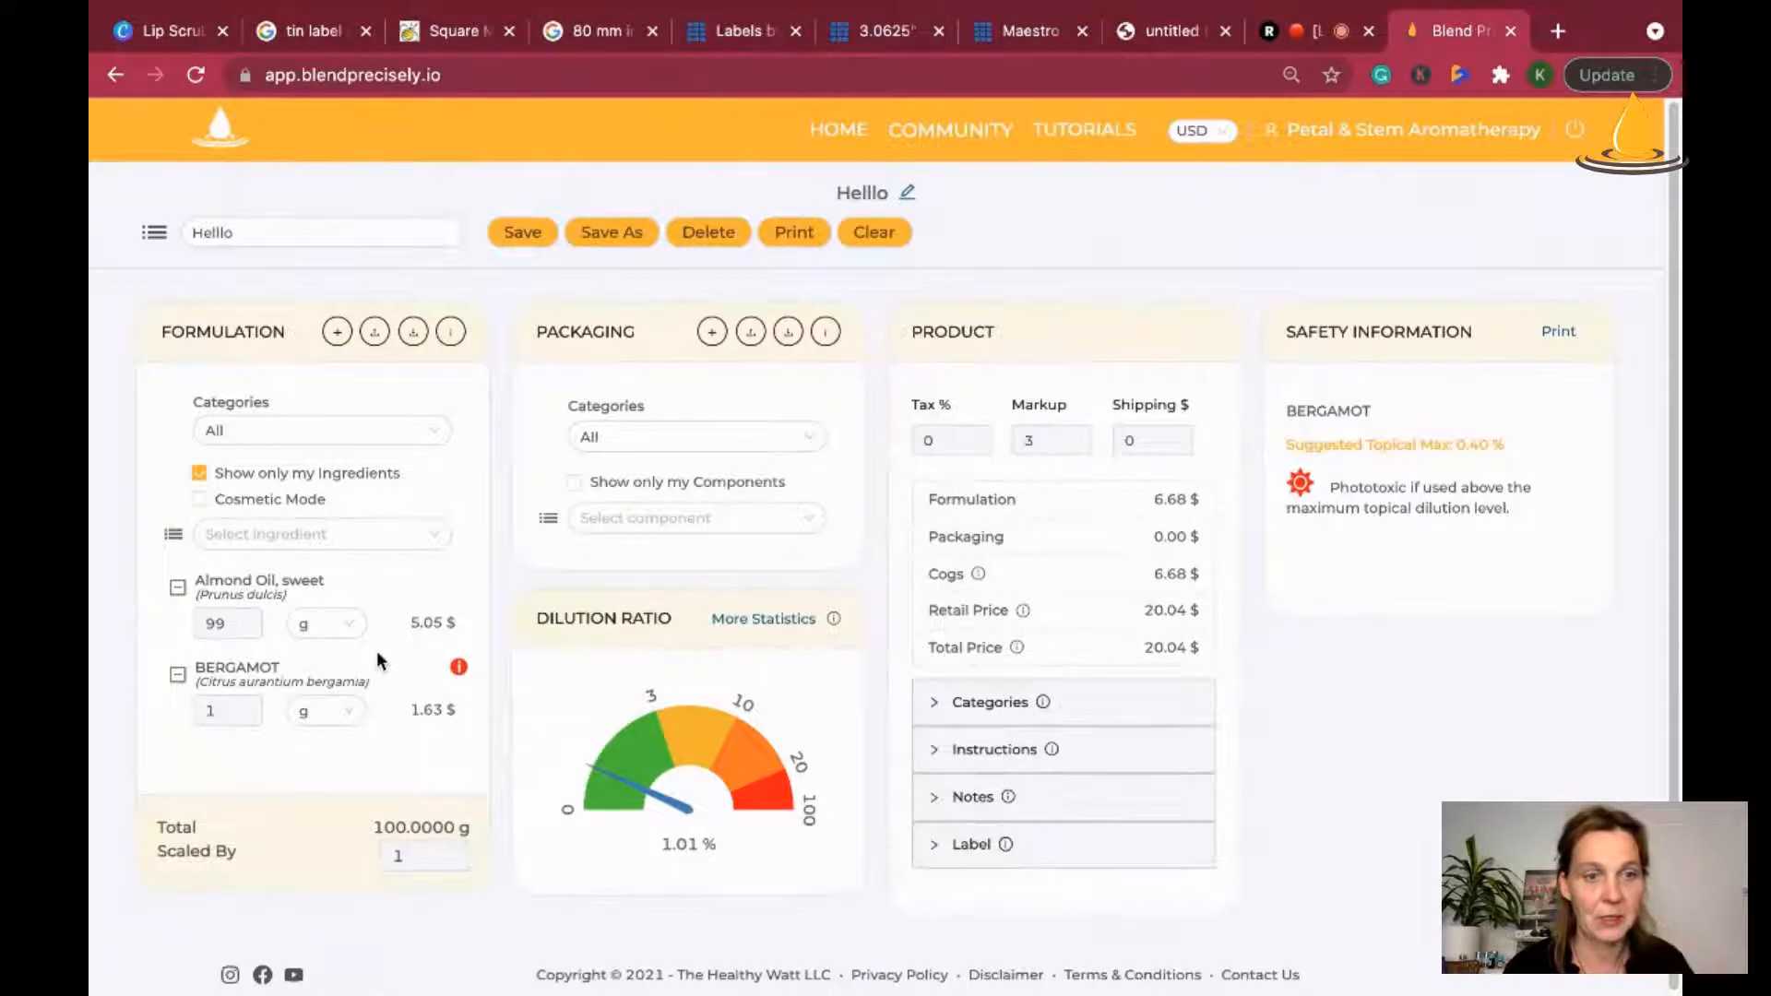
{"action": "left_click", "coordinate": [173, 535]}
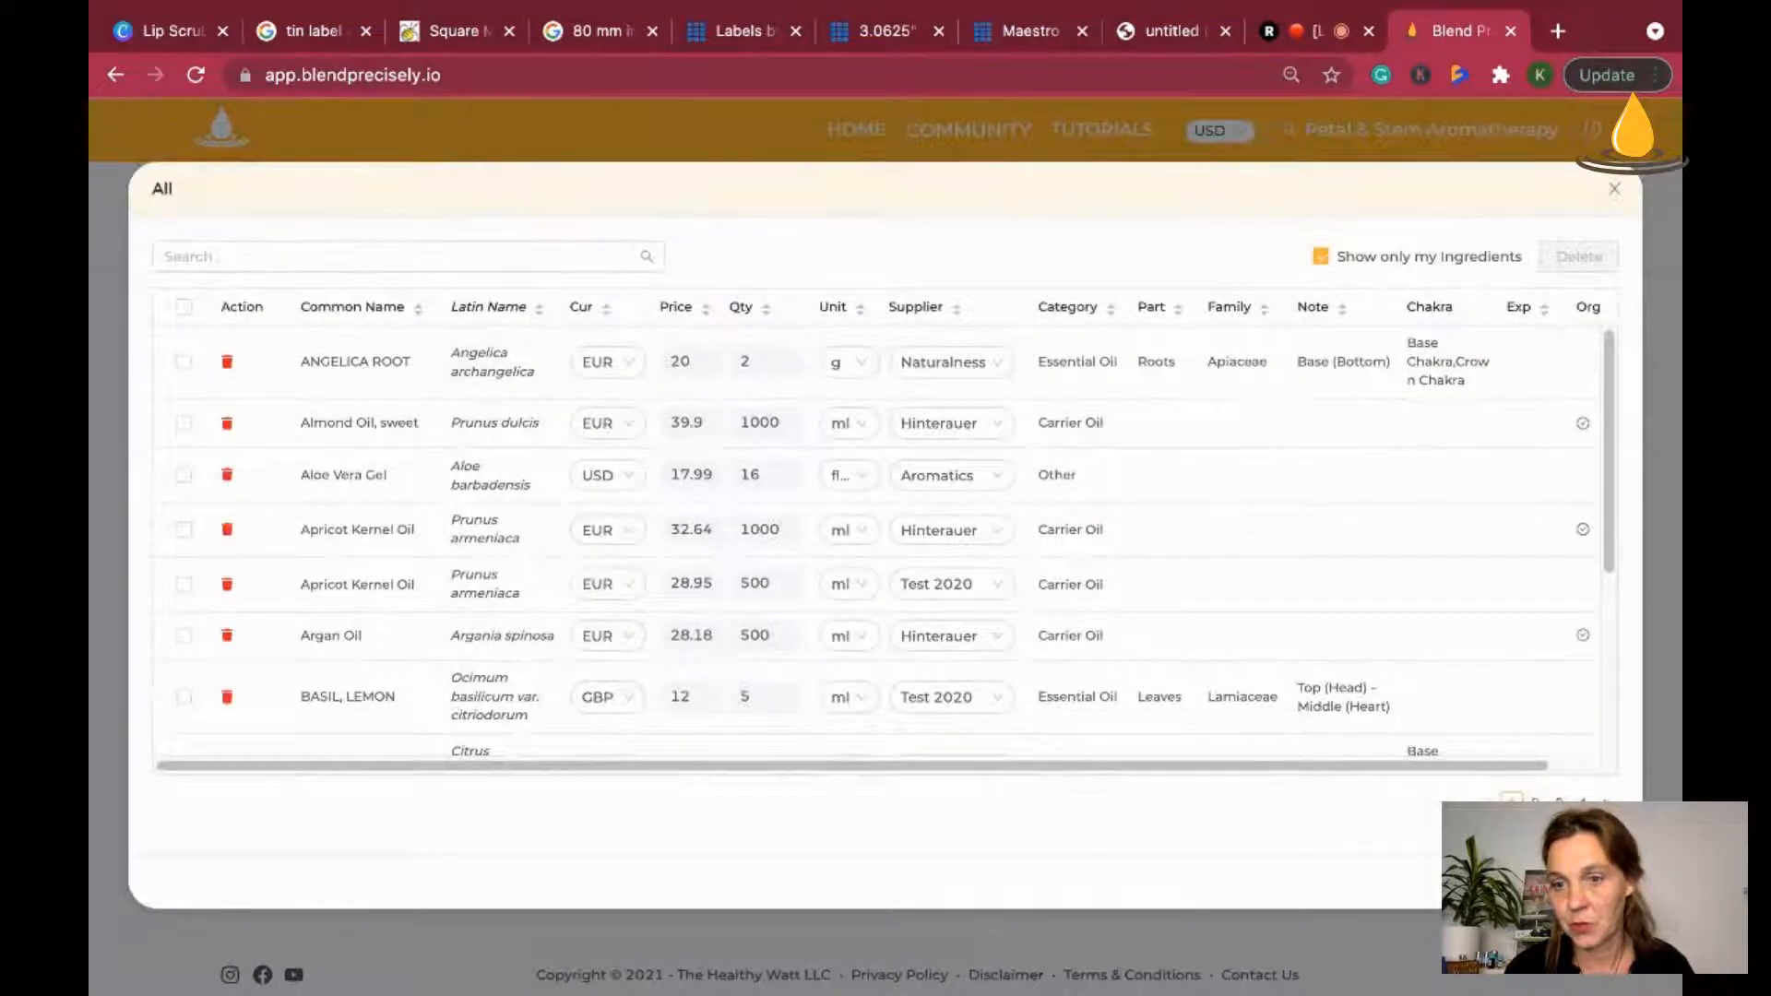
{"action": "left_click", "coordinate": [1615, 190]}
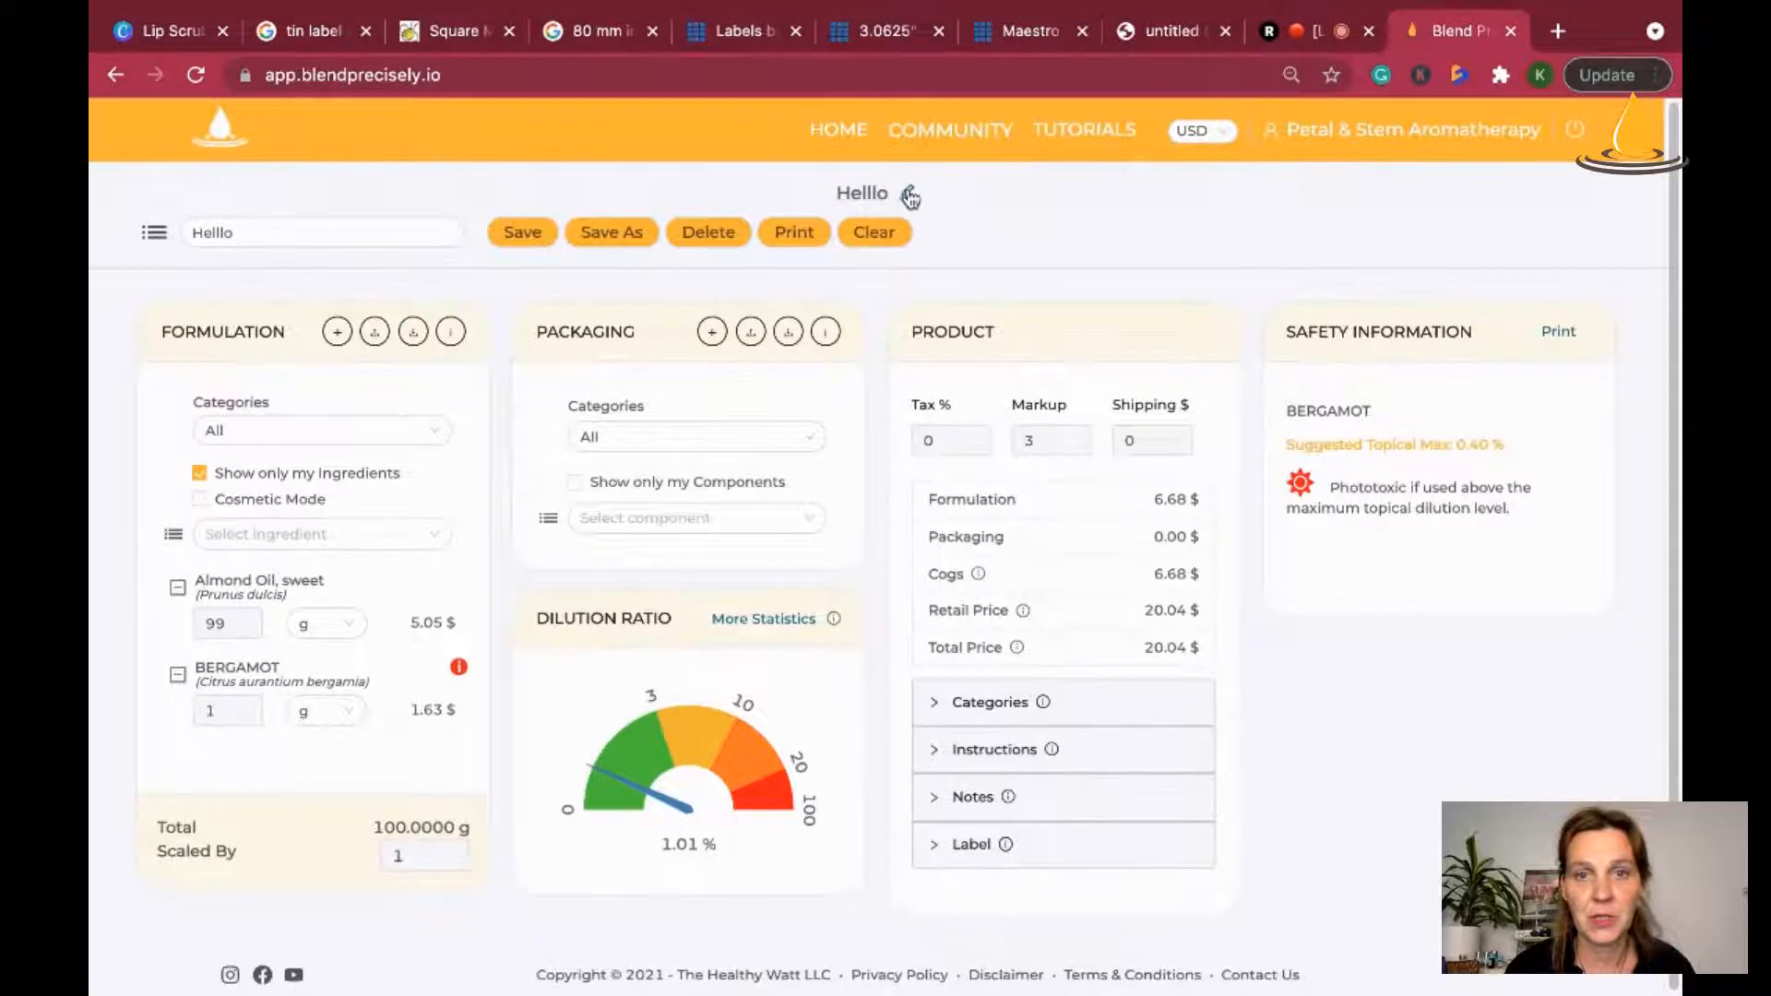
Step: Clear the loaded recipe from the workspace and open the untitled blend's name for editing
{"action": "left_click", "coordinate": [892, 237]}
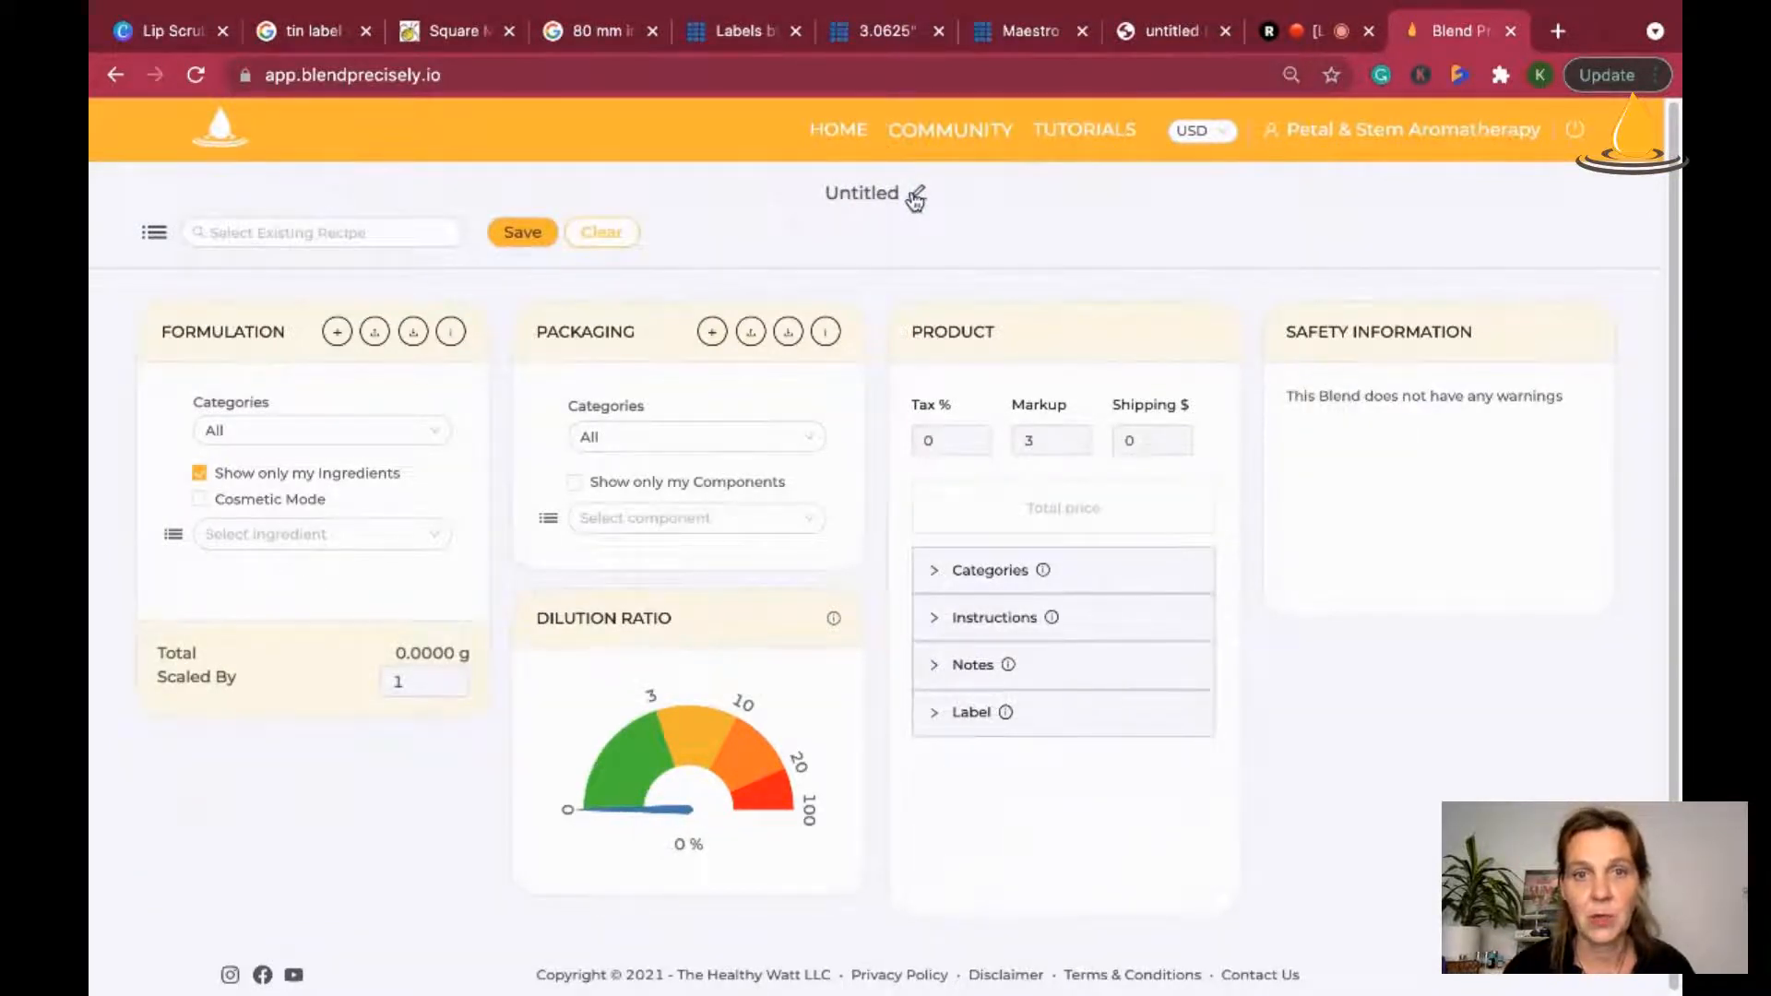
{"action": "left_click", "coordinate": [917, 194]}
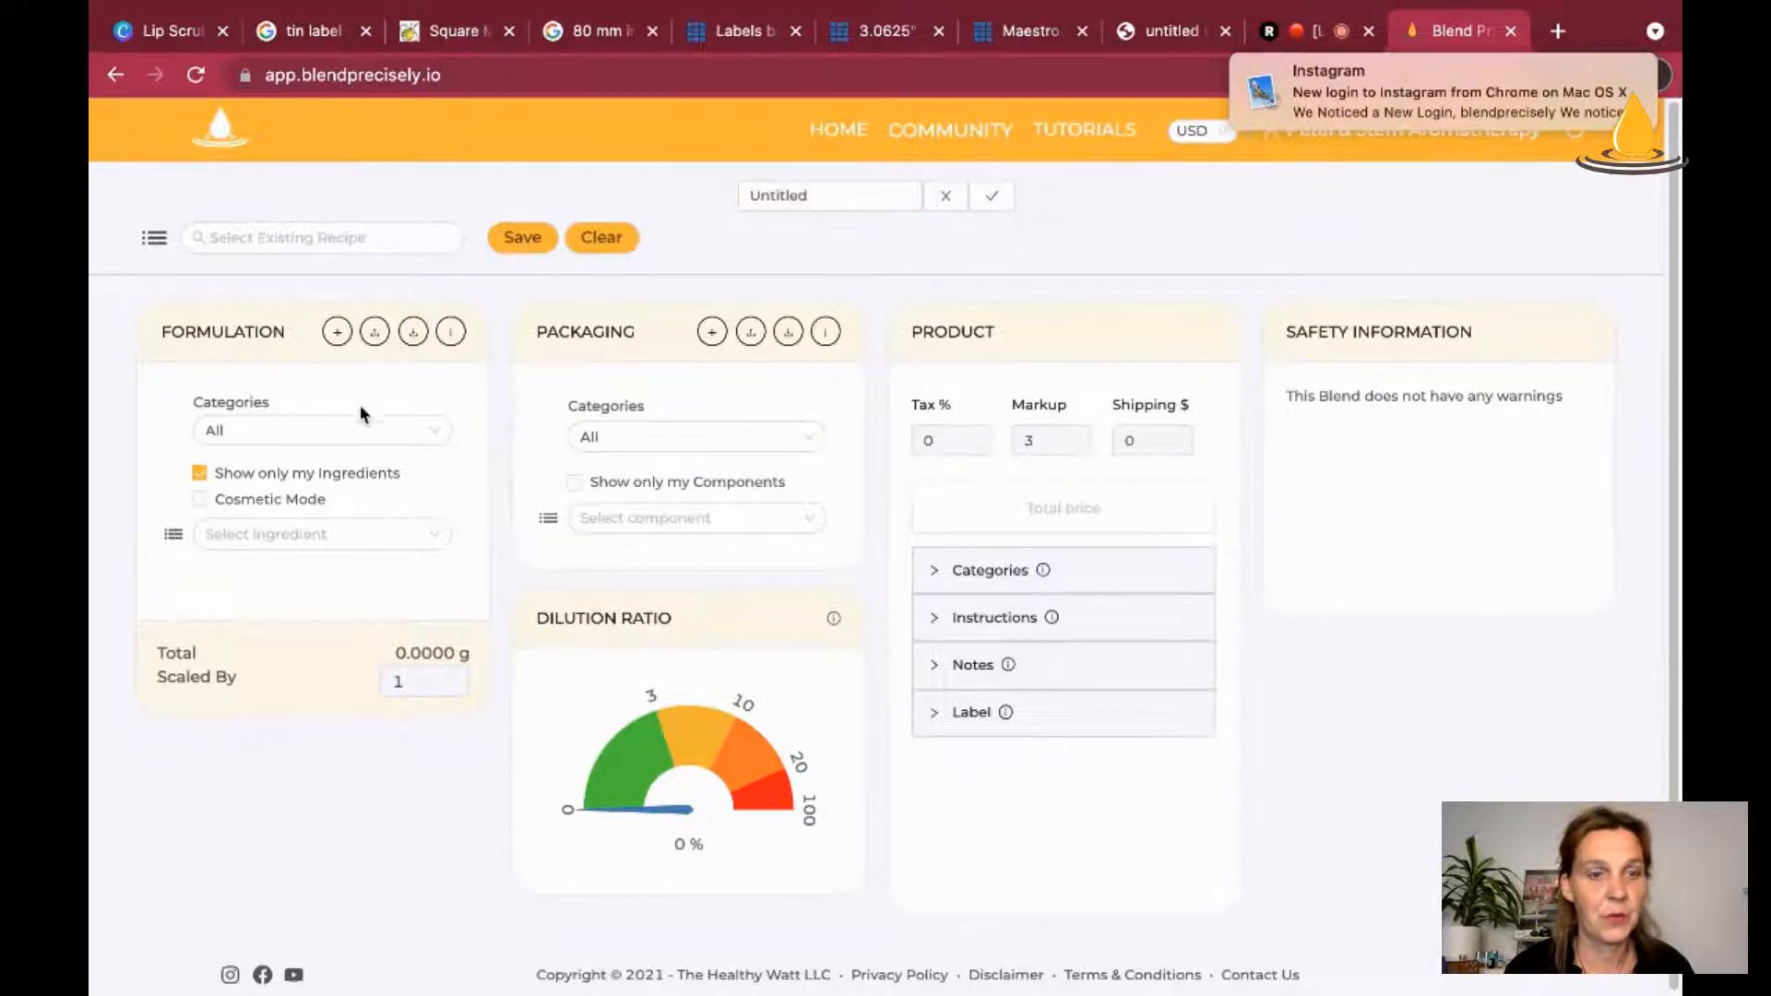
Step: Search the existing recipes by the keyword "sun" and load After Sun Blend
{"action": "left_click", "coordinate": [297, 238]}
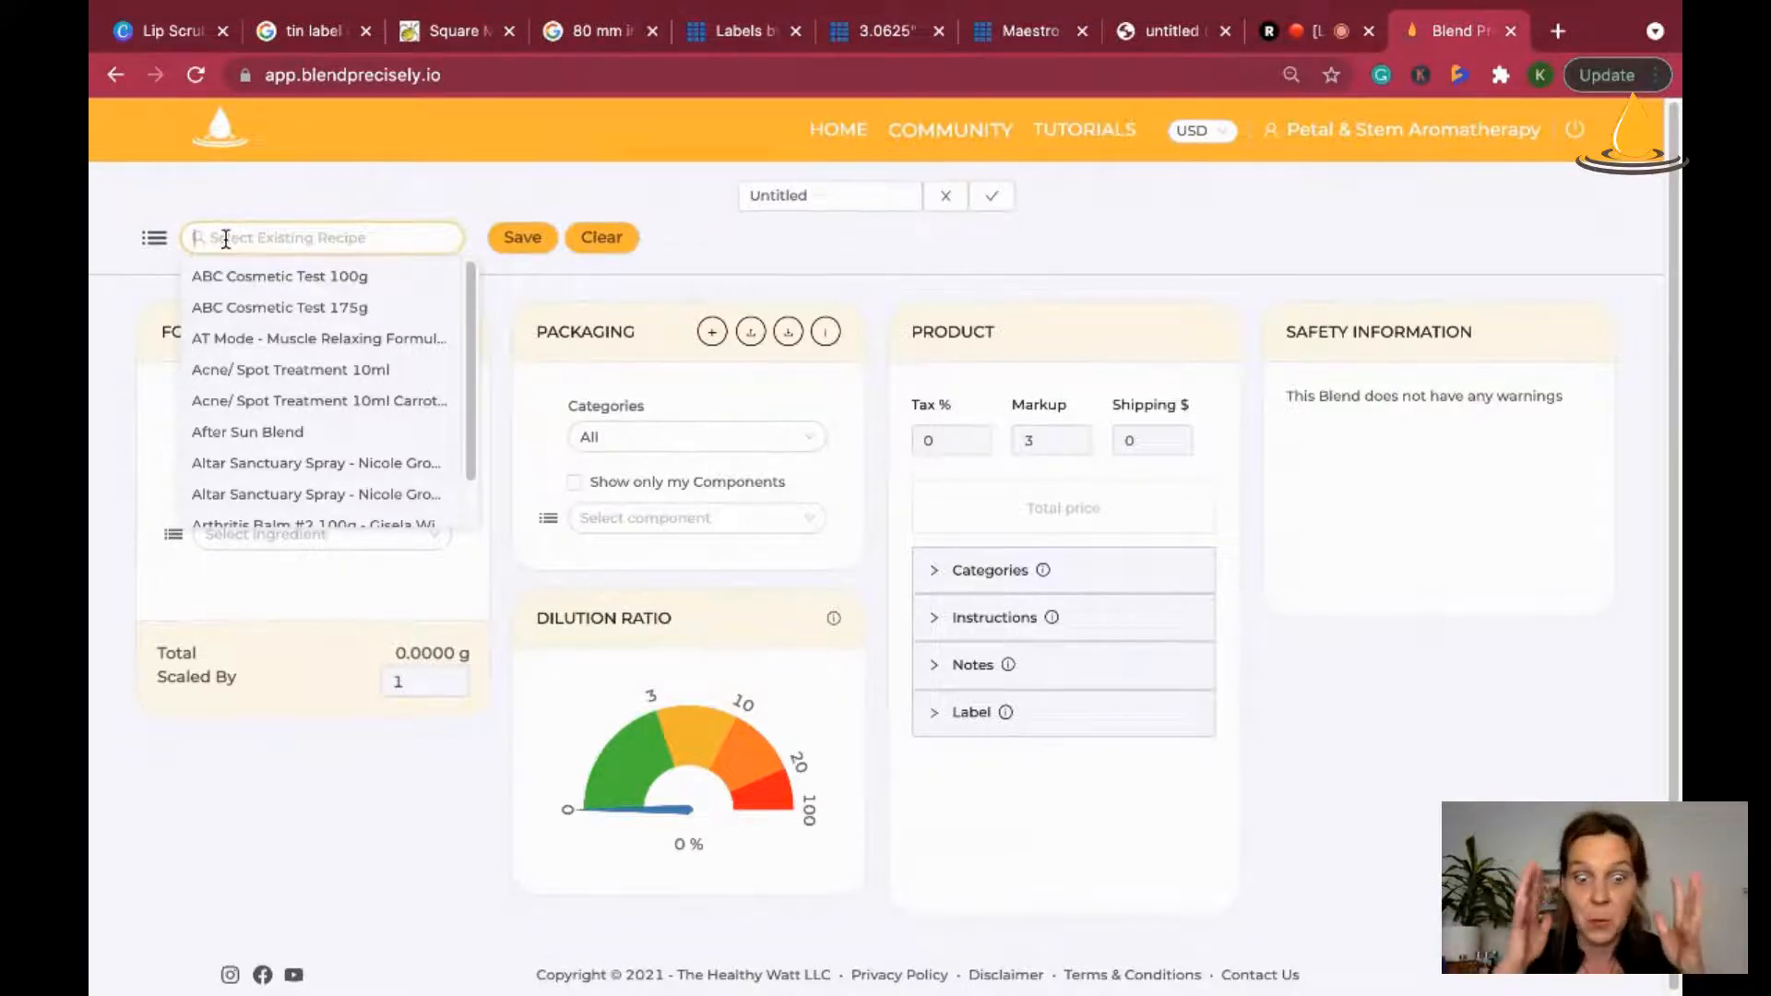
{"action": "type", "text": "sun"}
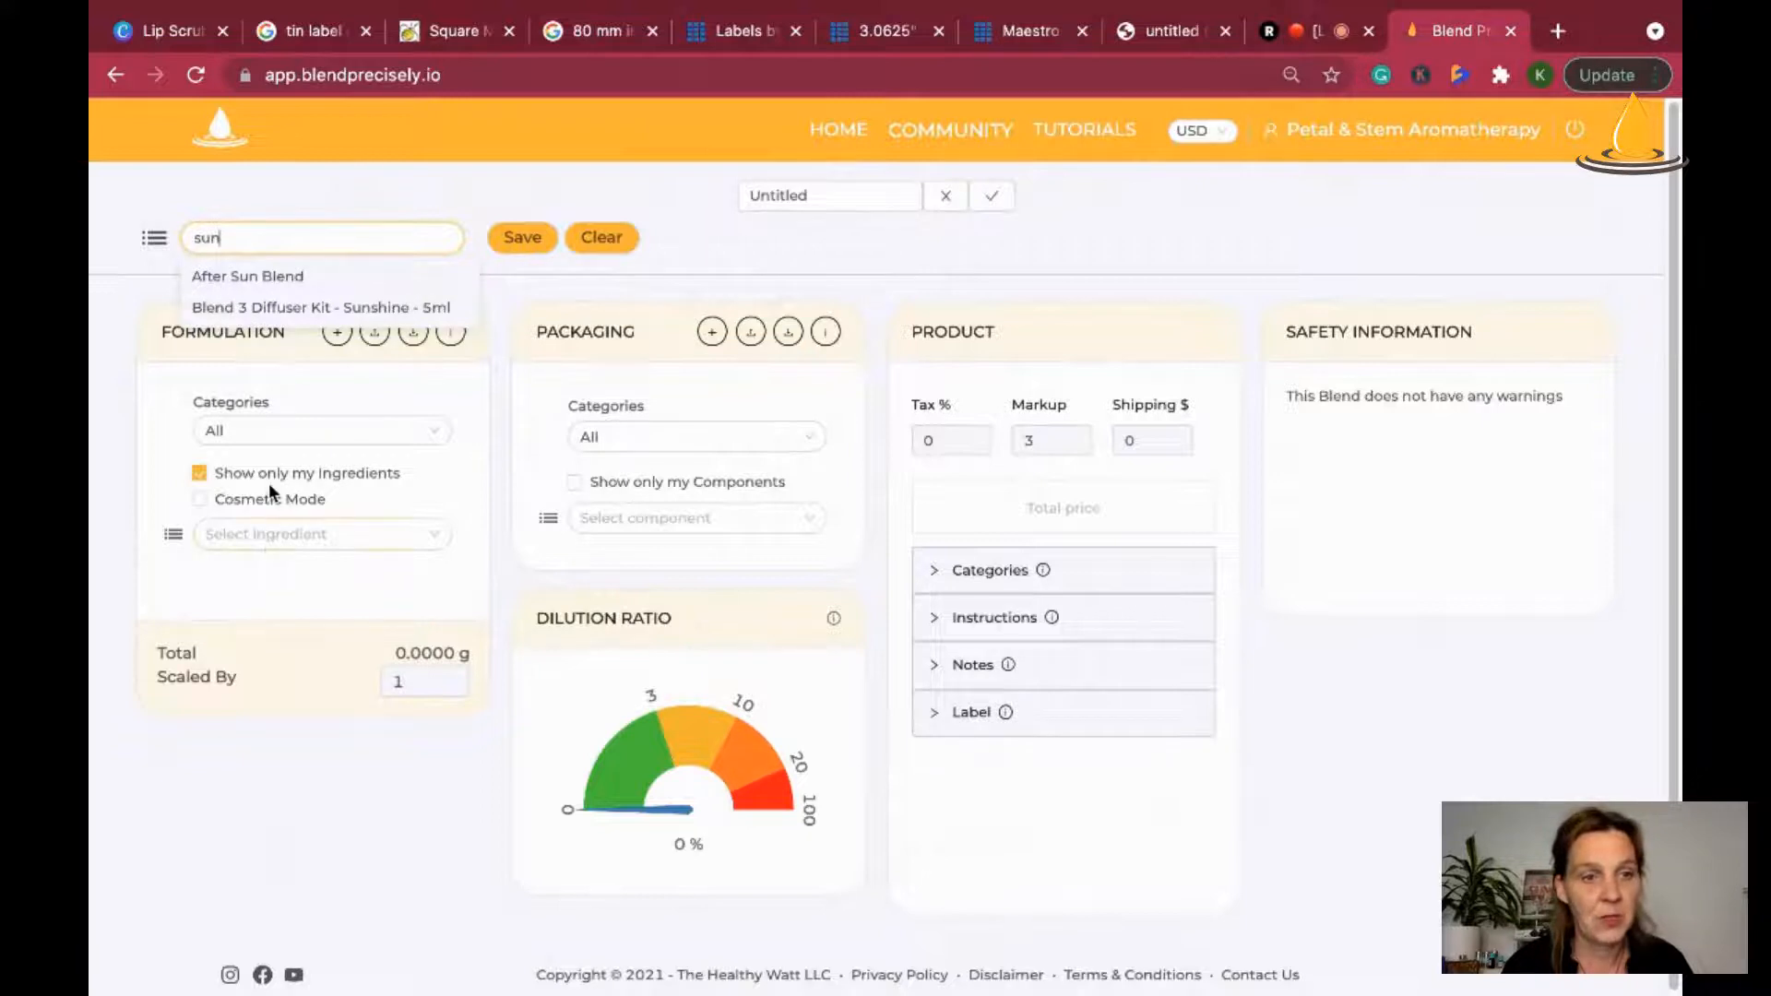
{"action": "left_click", "coordinate": [283, 524]}
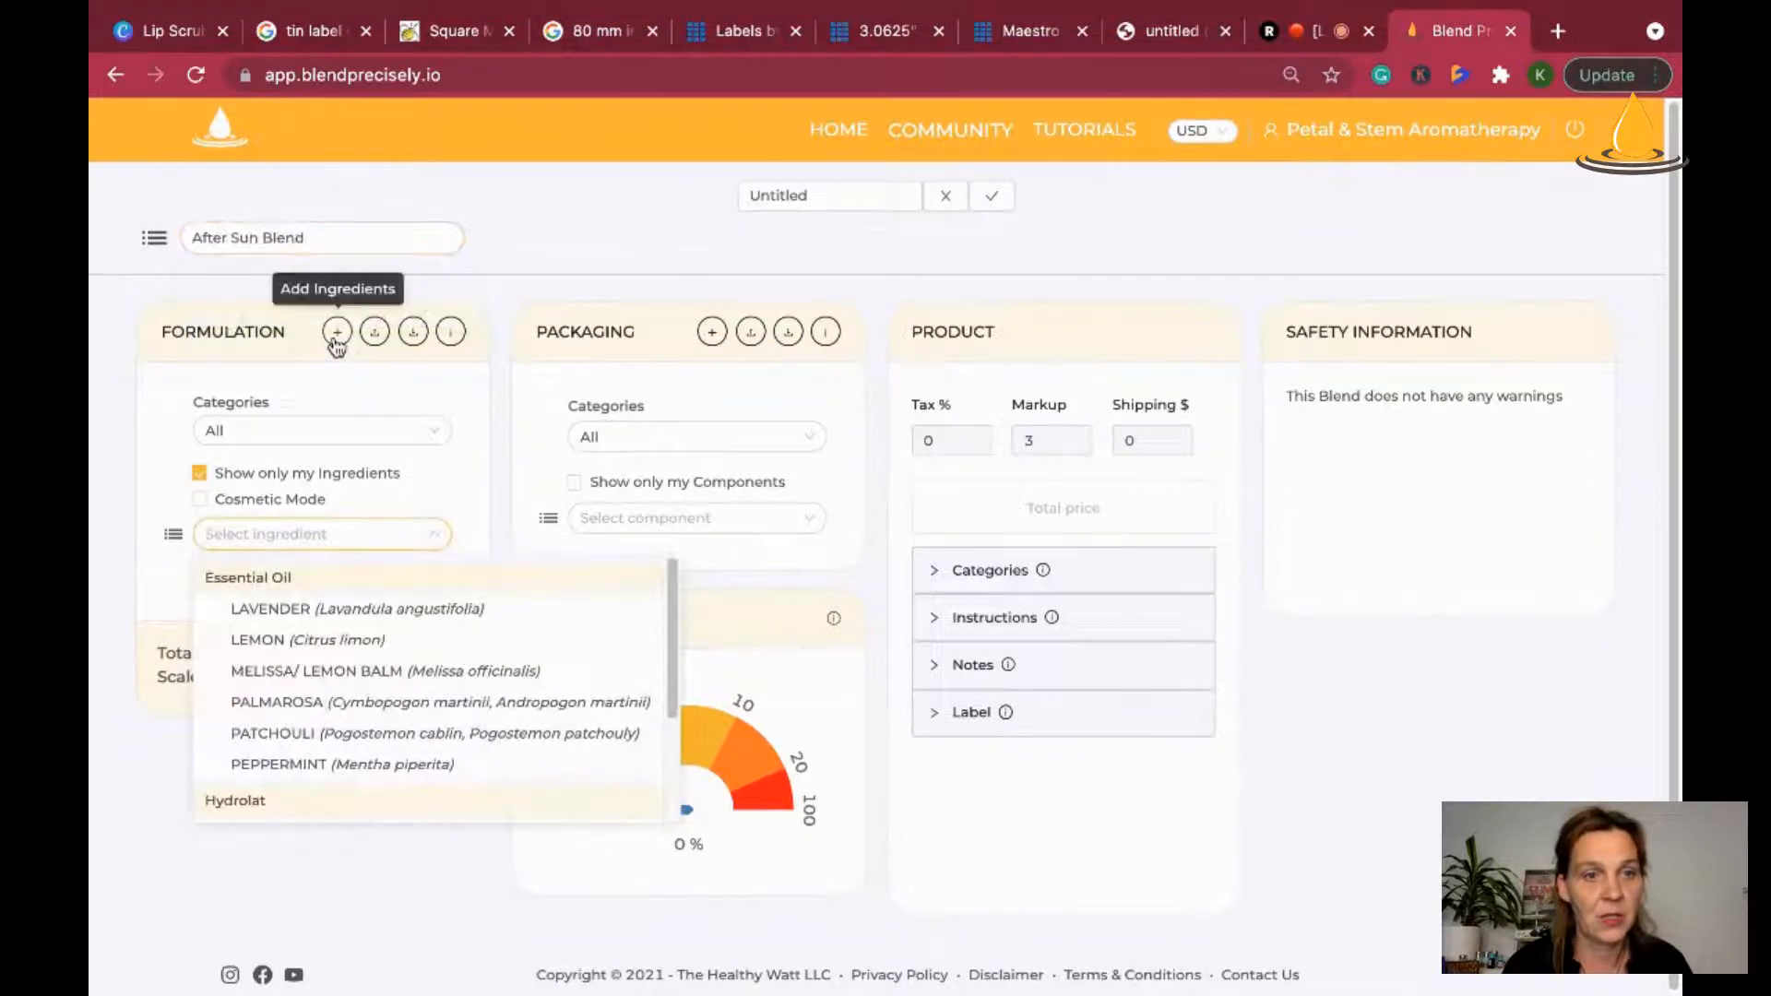
Step: Open a blank raw material entry, discard it, and clear After Sun Blend from the workspace
{"action": "left_click", "coordinate": [337, 333]}
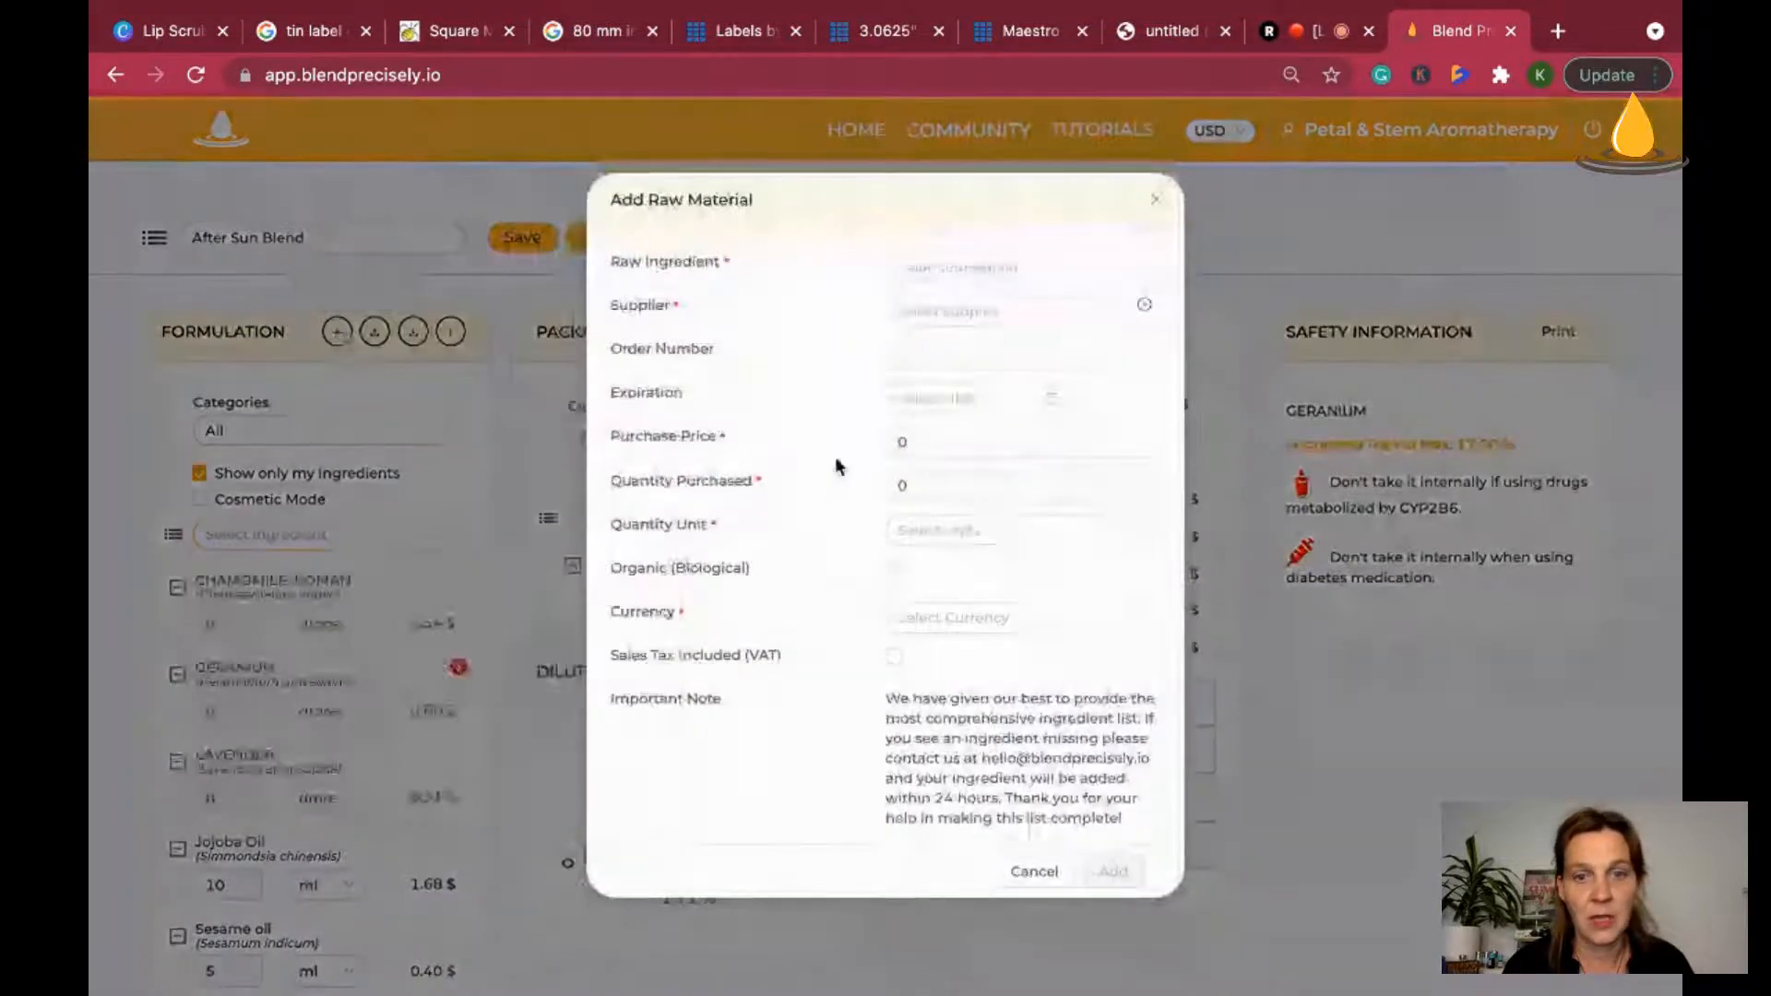
{"action": "left_click", "coordinate": [1156, 199]}
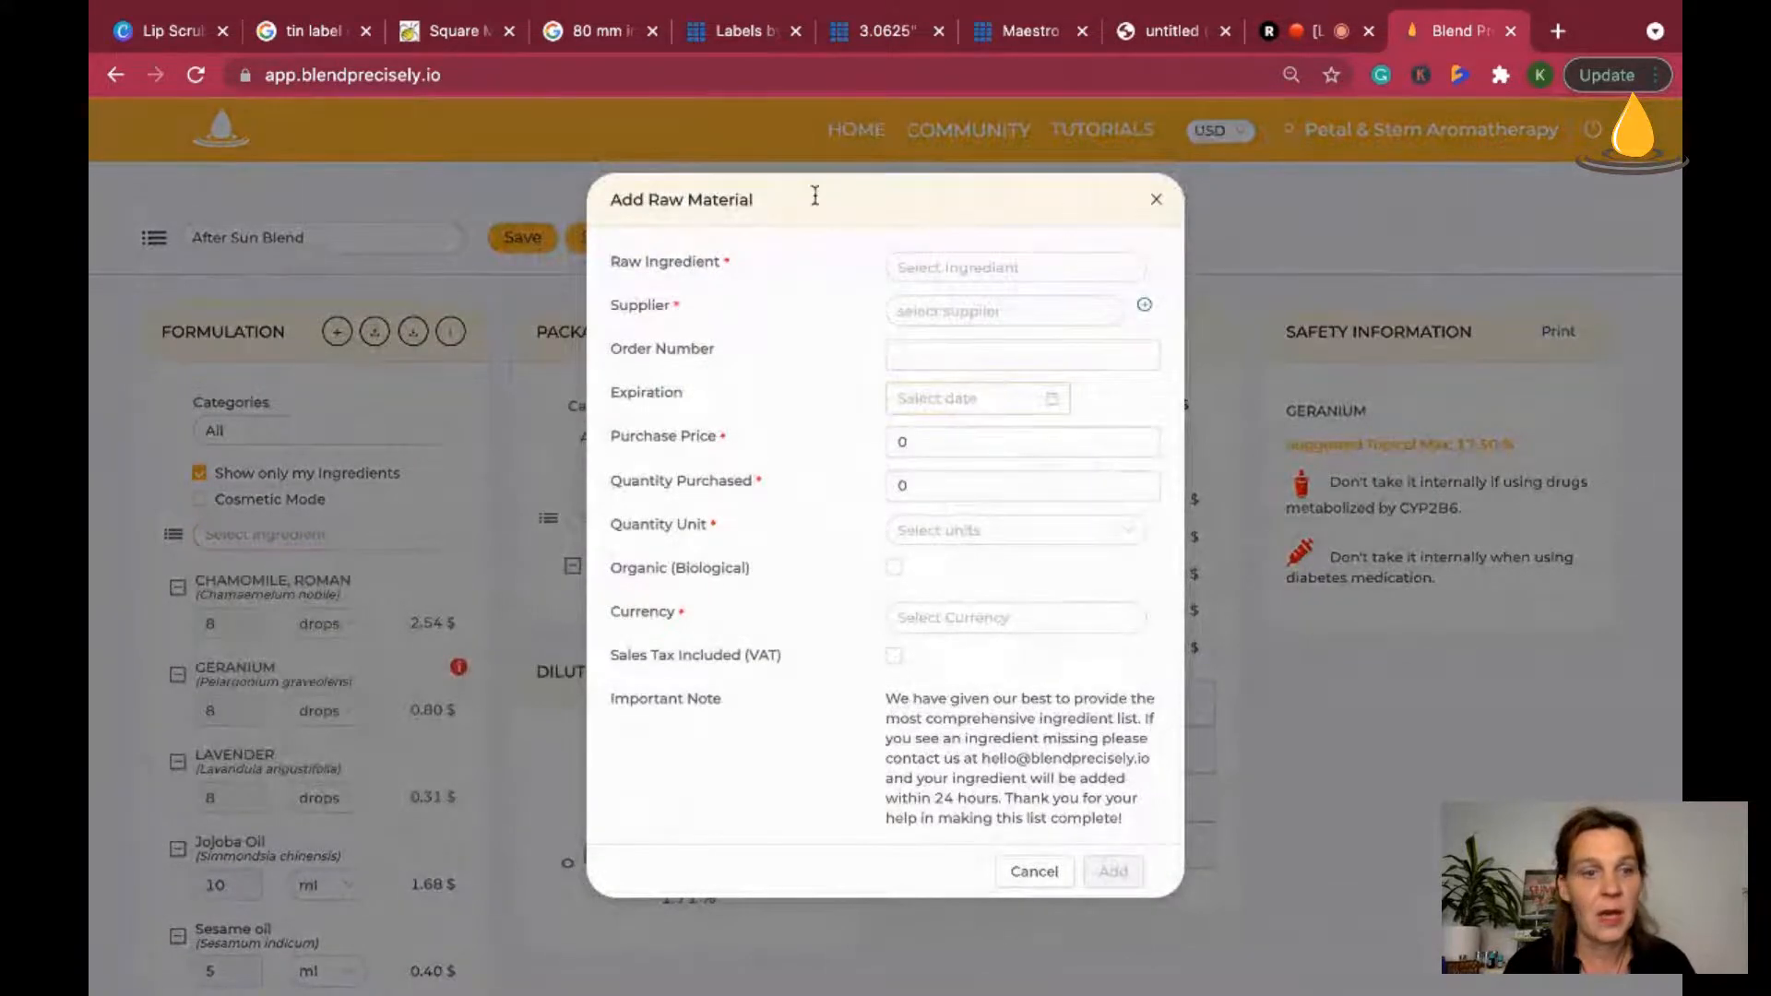
{"action": "left_click", "coordinate": [873, 237]}
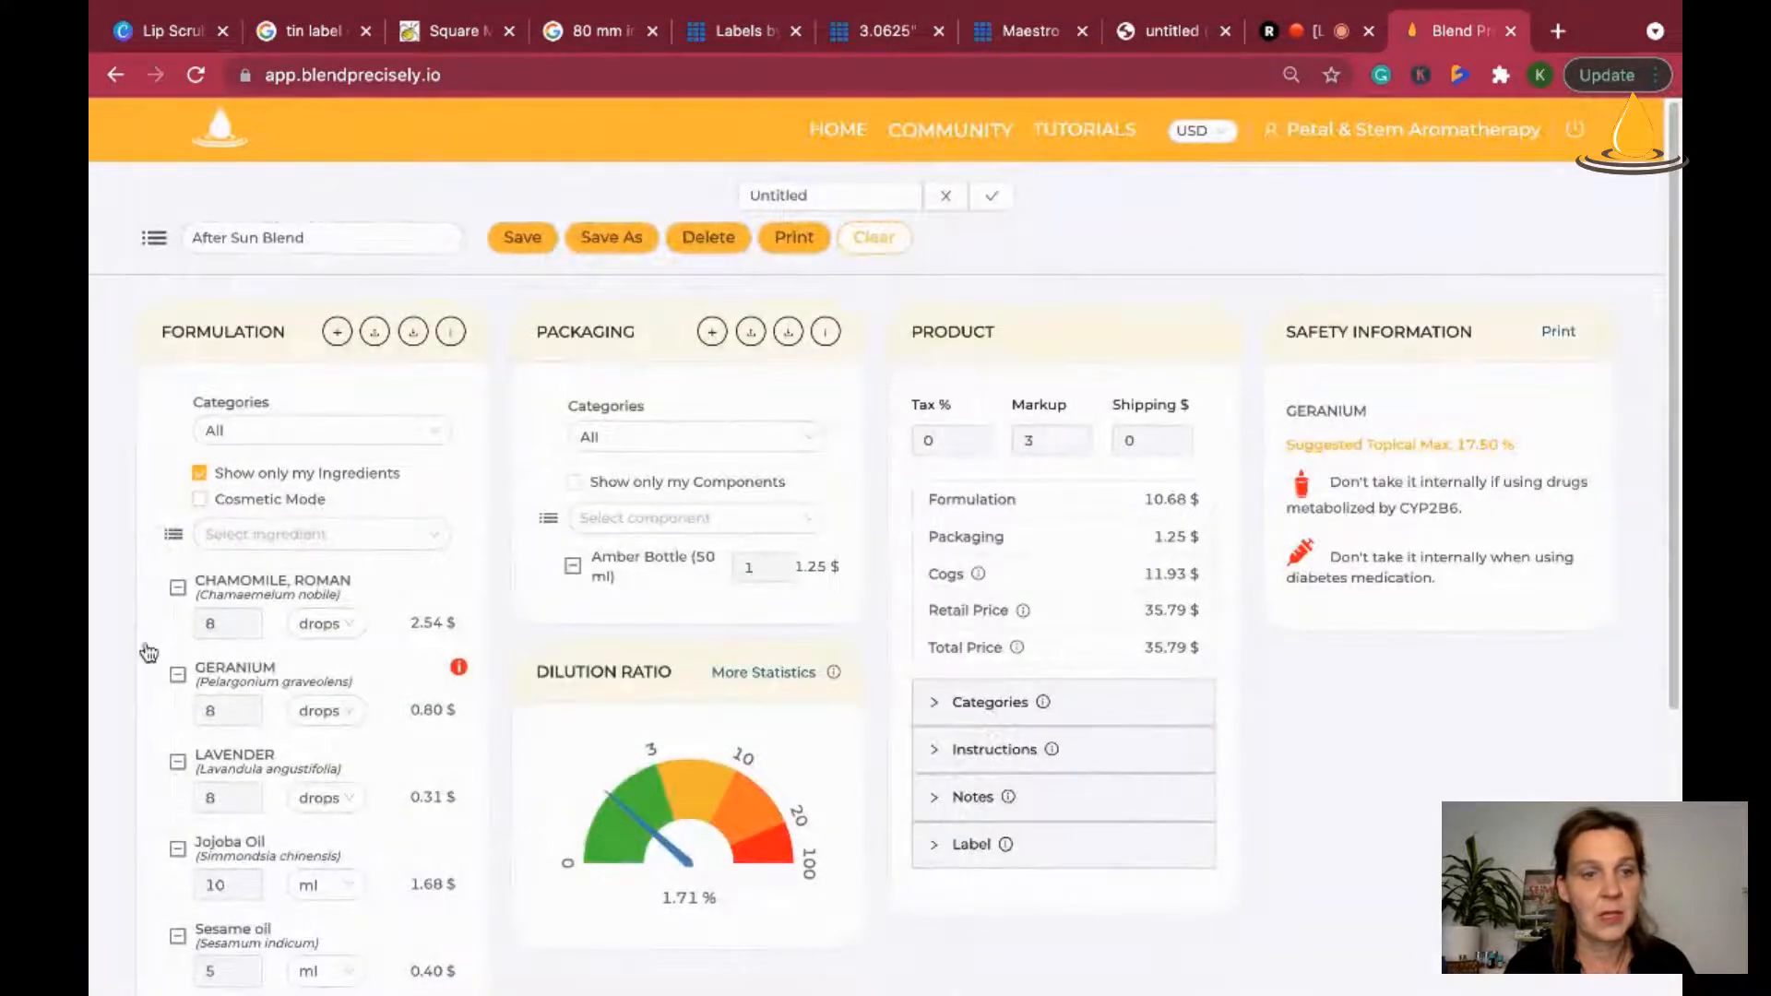
{"action": "left_click", "coordinate": [212, 534]}
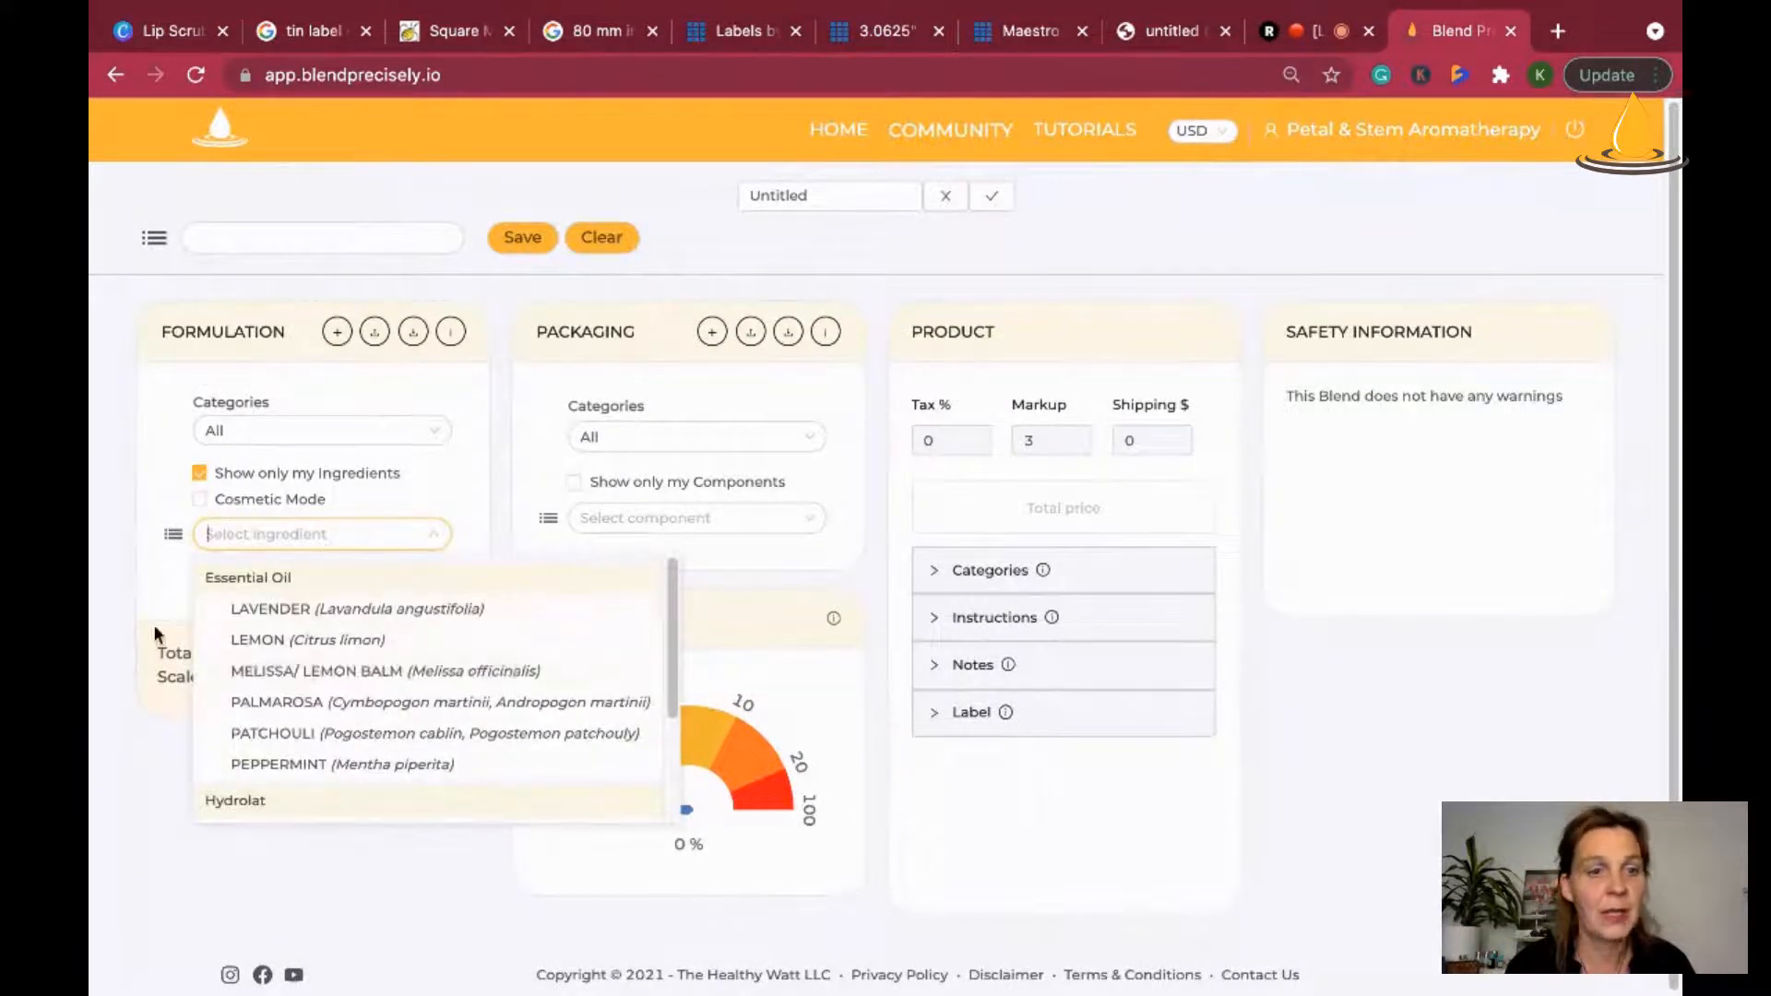
{"action": "left_click", "coordinate": [174, 556]}
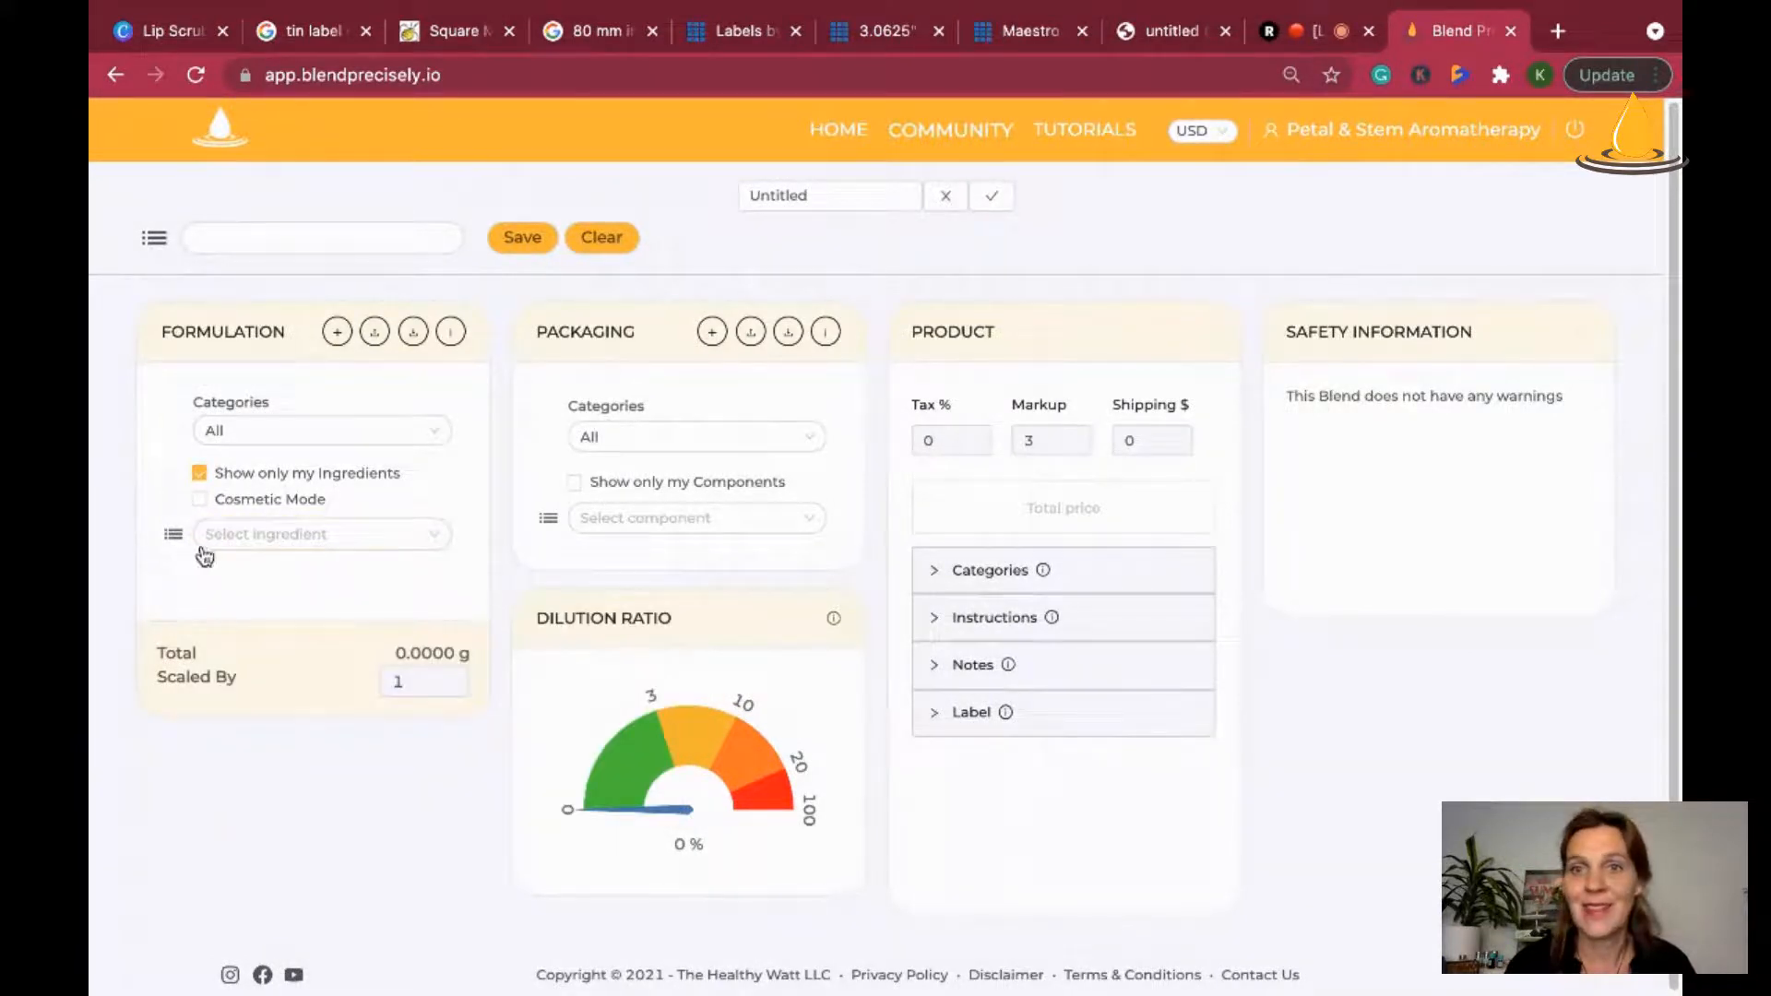
Step: Switch to the Restream Studio page and check the live stream's chat
{"action": "left_click", "coordinate": [1296, 35]}
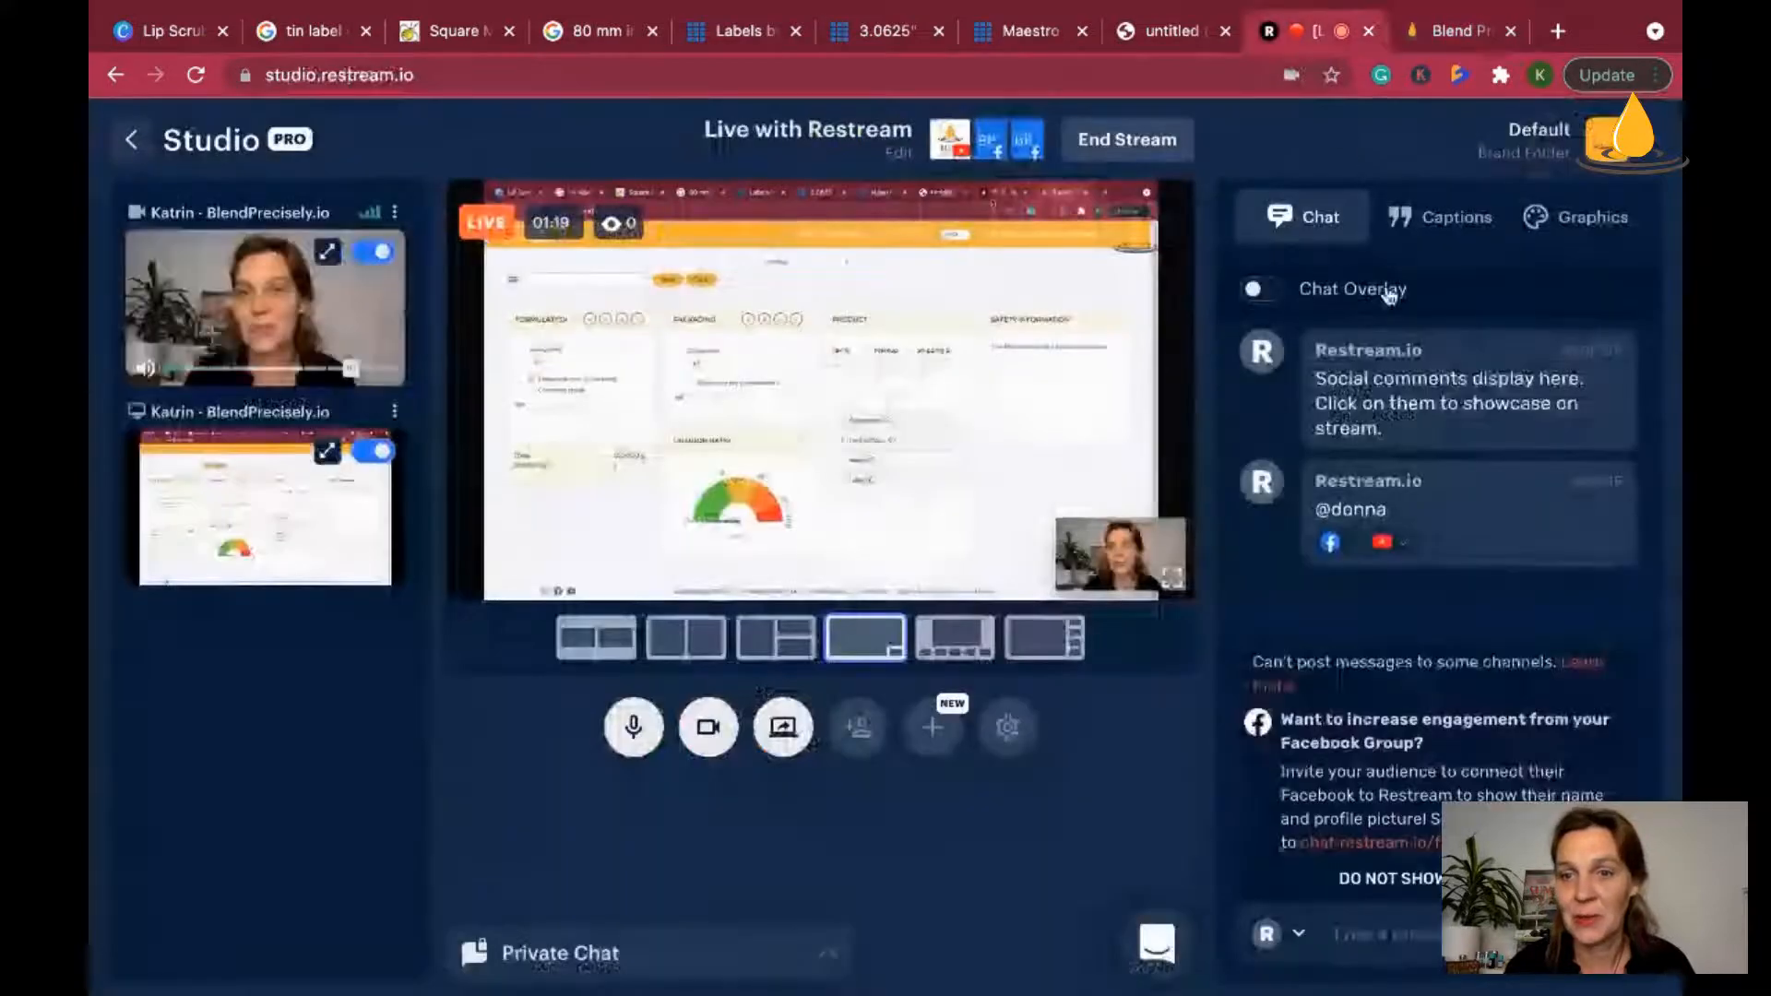
{"action": "mouse_move", "coordinate": [1411, 391]}
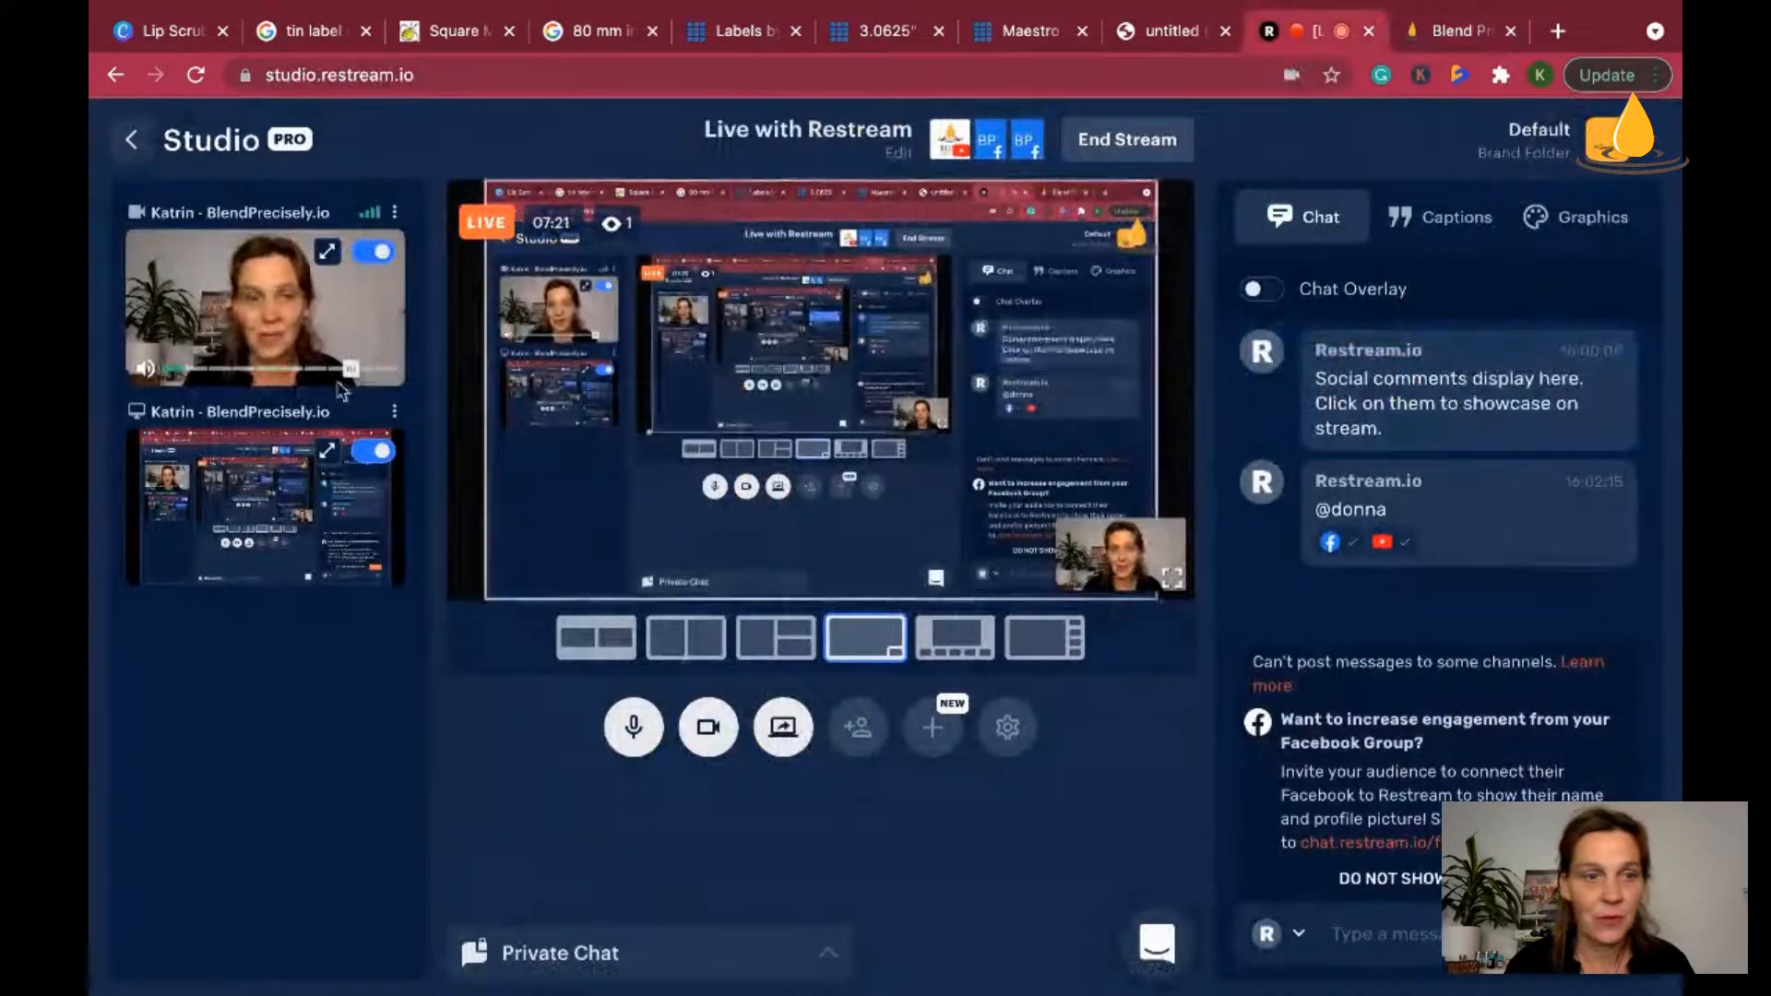